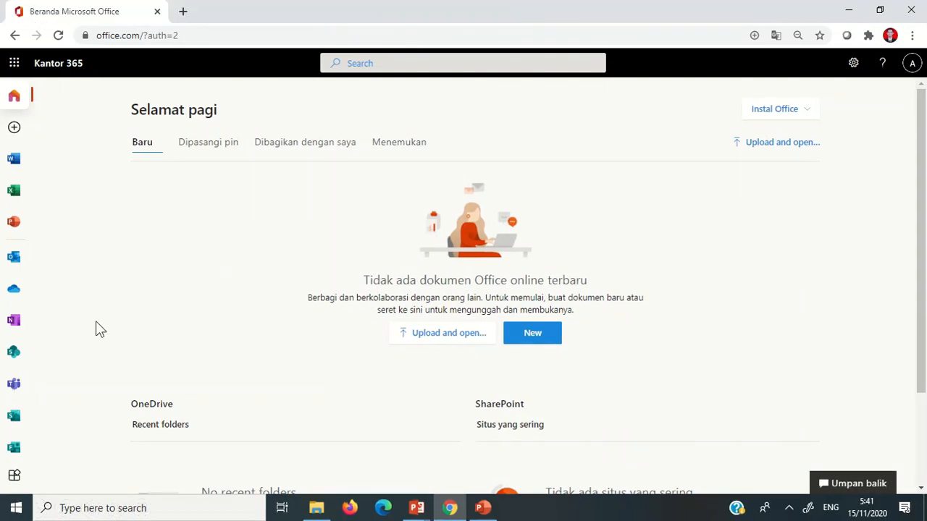
Open Microsoft Teams as the web app with the page in English, dismiss the welcome message and go to the teams page.
{"action": "left_click", "coordinate": [14, 384]}
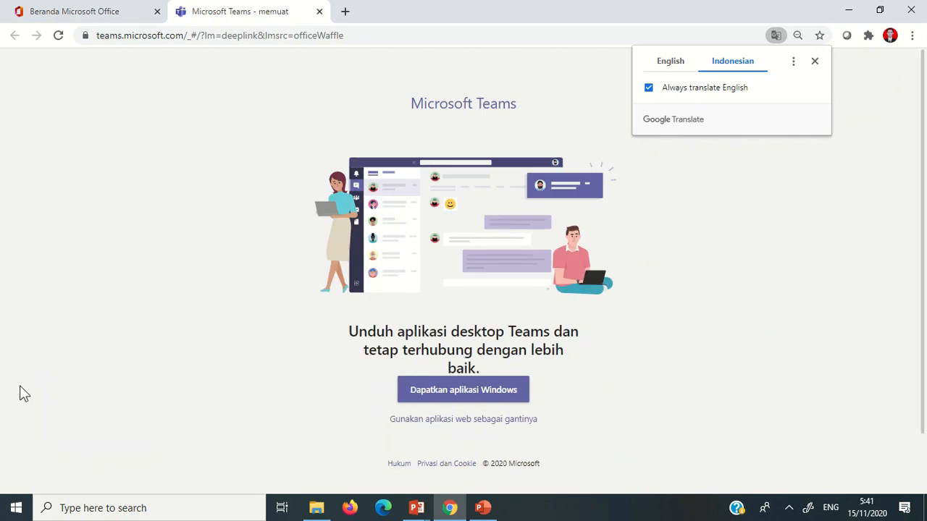
{"action": "left_click", "coordinate": [670, 64]}
{"action": "left_click", "coordinate": [815, 64]}
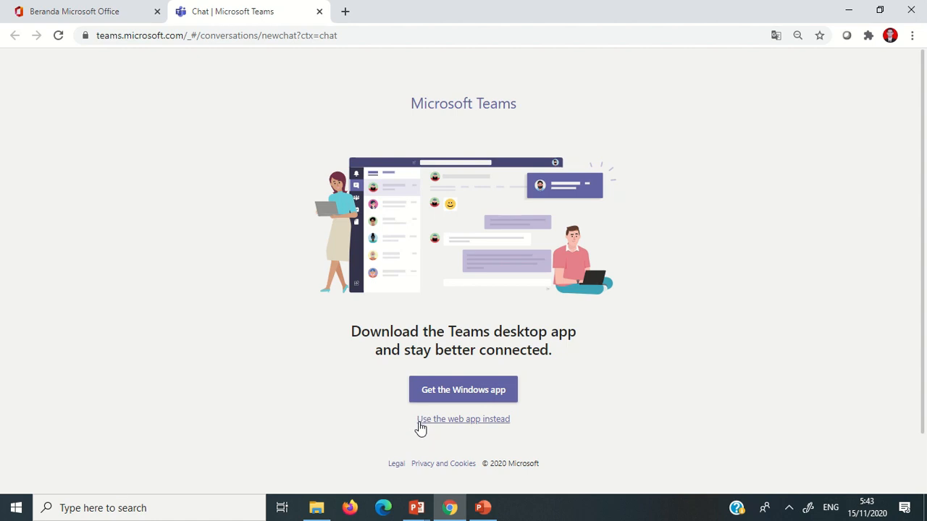
{"action": "left_click", "coordinate": [479, 419]}
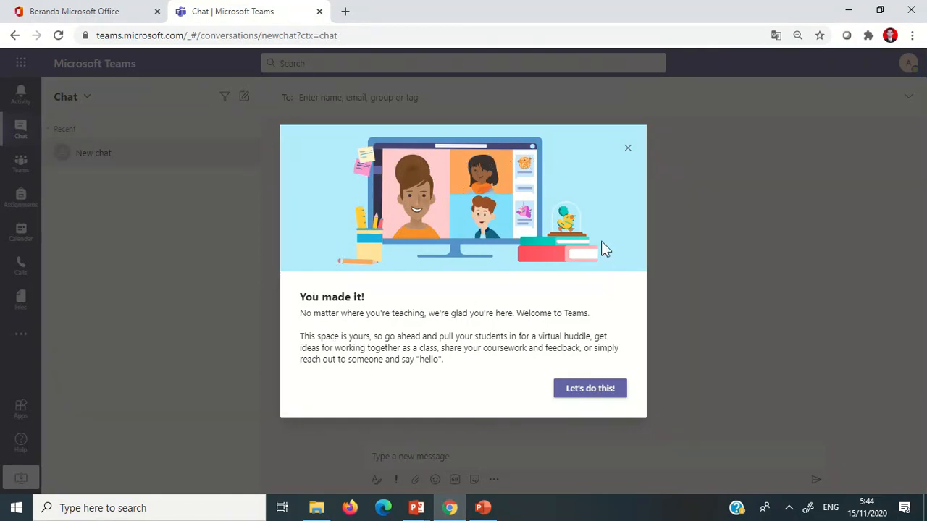
{"action": "left_click", "coordinate": [627, 151]}
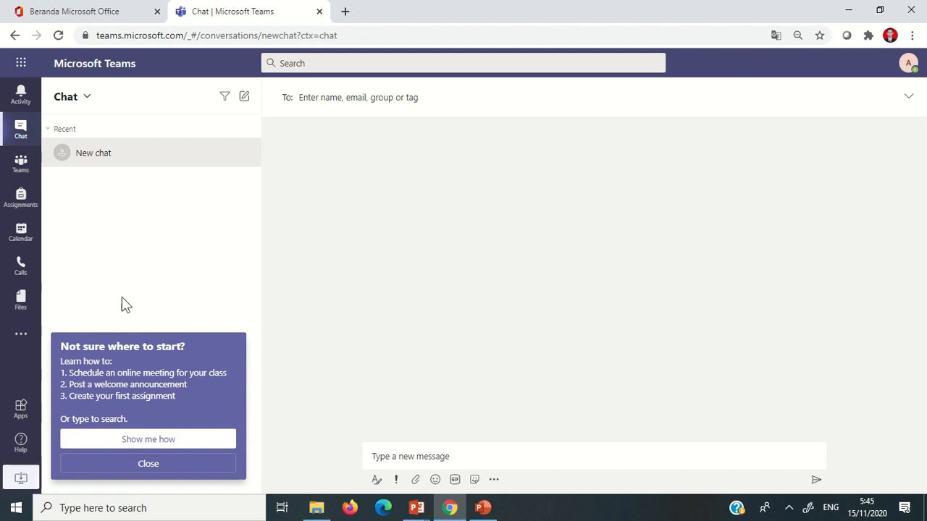
{"action": "left_click", "coordinate": [21, 163]}
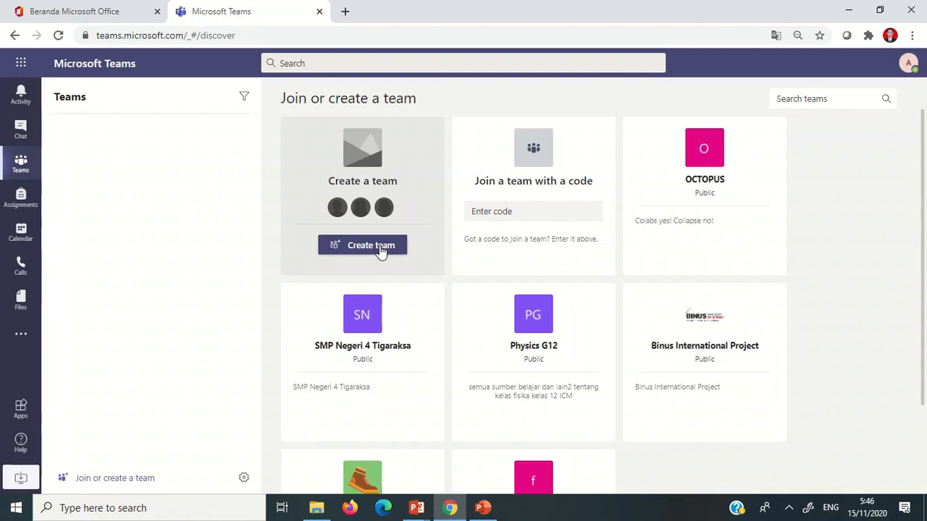
{"action": "left_click", "coordinate": [381, 250]}
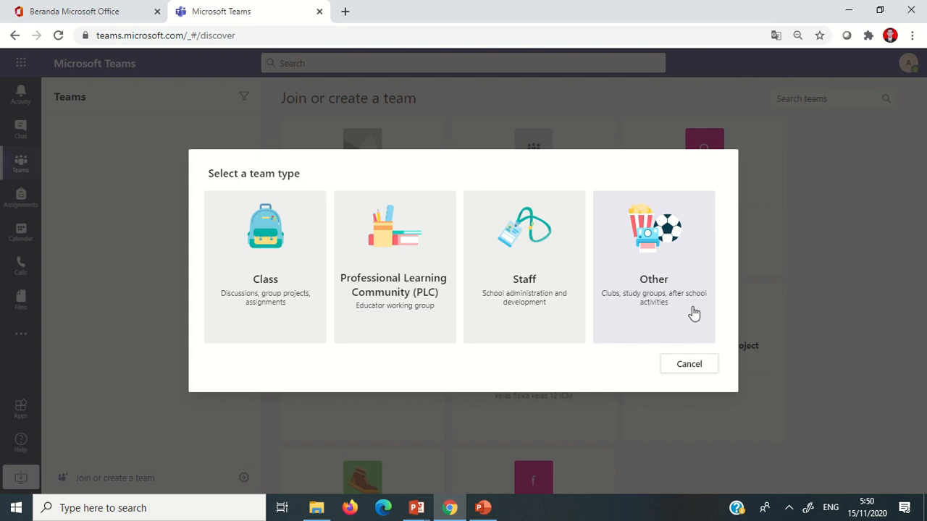
{"action": "left_click", "coordinate": [688, 365]}
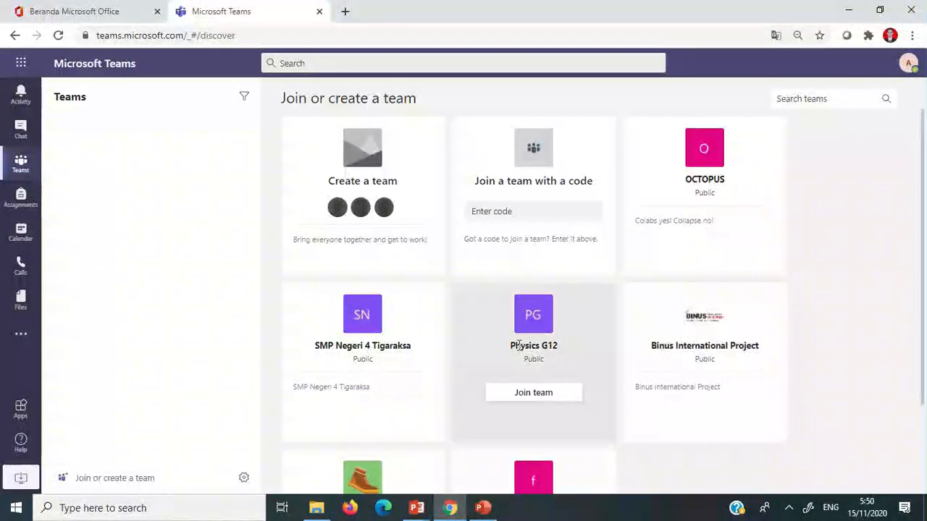
{"action": "scroll", "coordinate": [922, 275], "scroll_direction": "down", "scroll_amount": 2}
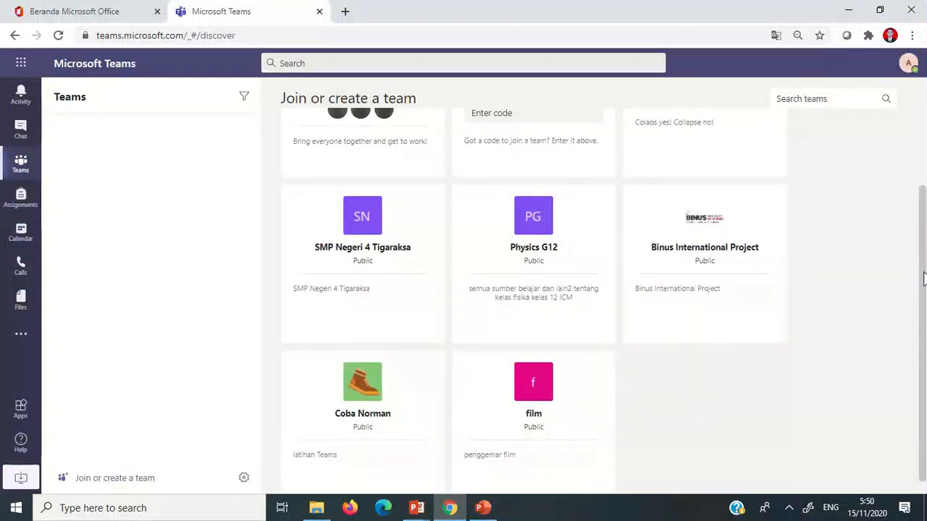
{"action": "scroll", "coordinate": [923, 275], "scroll_direction": "up", "scroll_amount": 2}
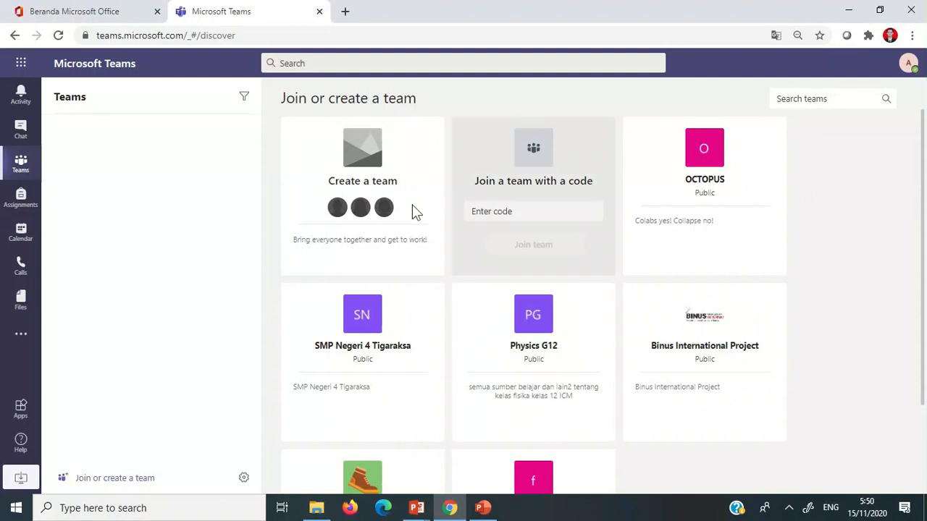
Create a Class team named HGN followed by the teacher's full name, without a description.
{"action": "left_click", "coordinate": [343, 255]}
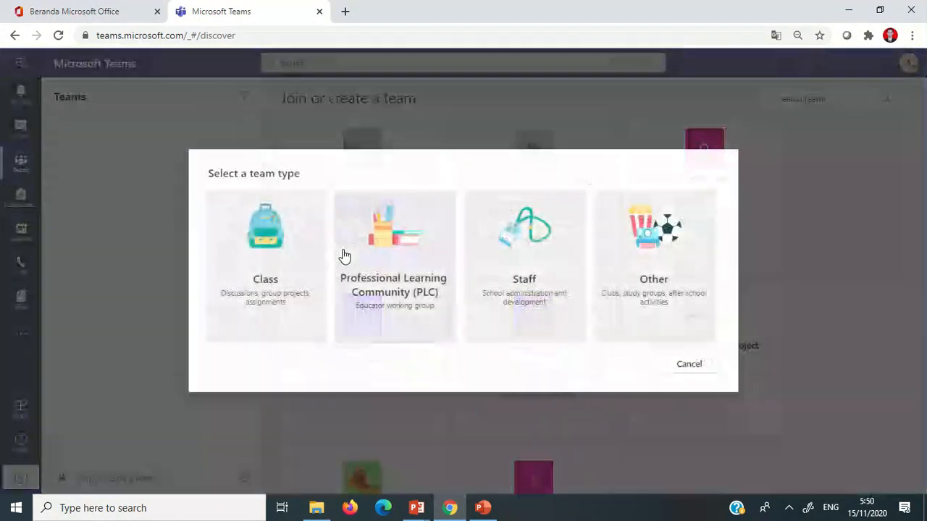
{"action": "left_click", "coordinate": [264, 237]}
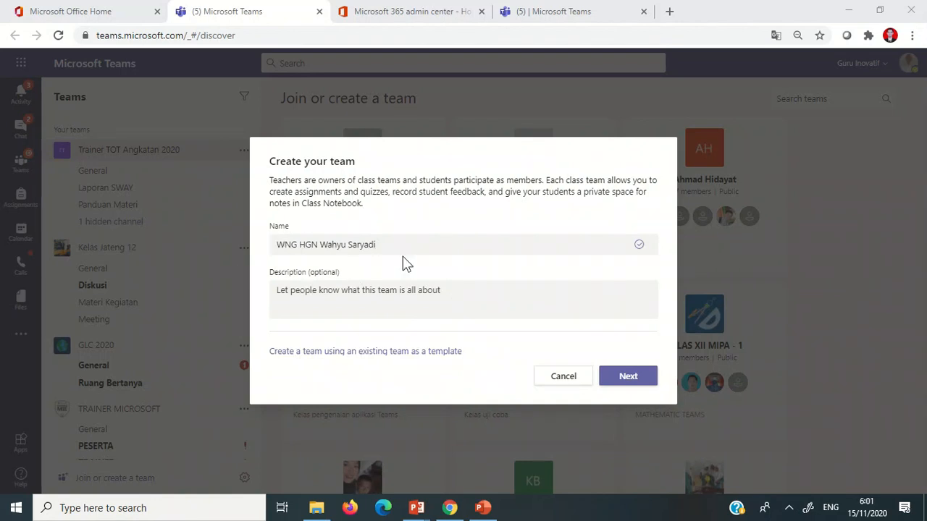
{"action": "left_click", "coordinate": [630, 376]}
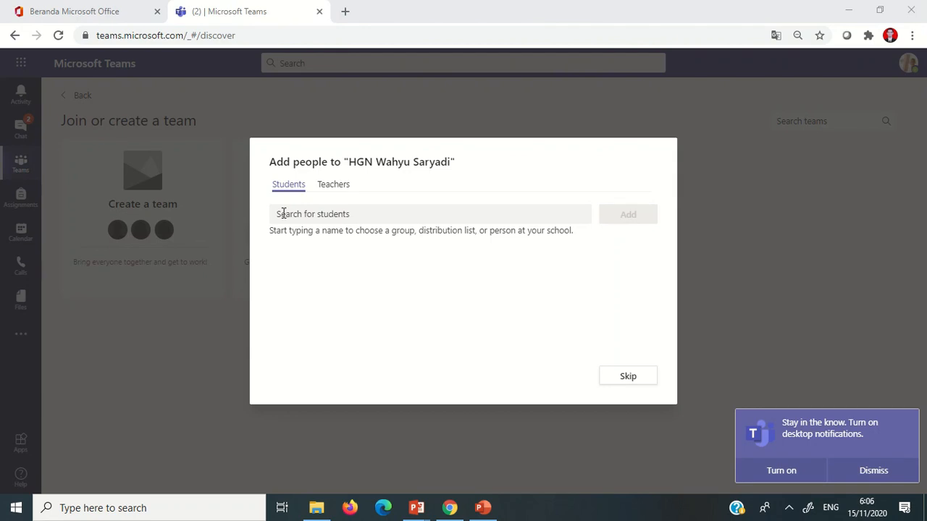
Look at the teacher invitation option, skip adding people to the new team and dismiss the desktop notification offer.
{"action": "left_click", "coordinate": [346, 191]}
{"action": "left_click", "coordinate": [345, 189]}
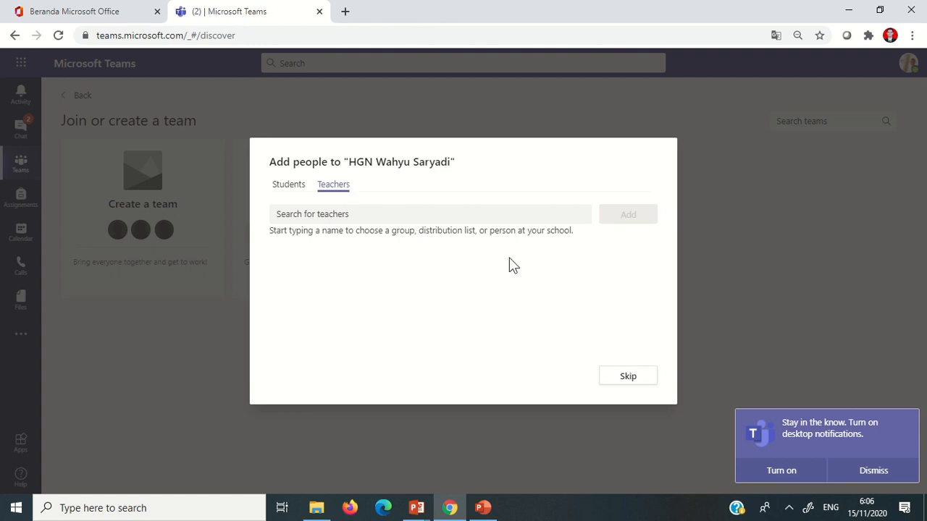
{"action": "left_click", "coordinate": [629, 377]}
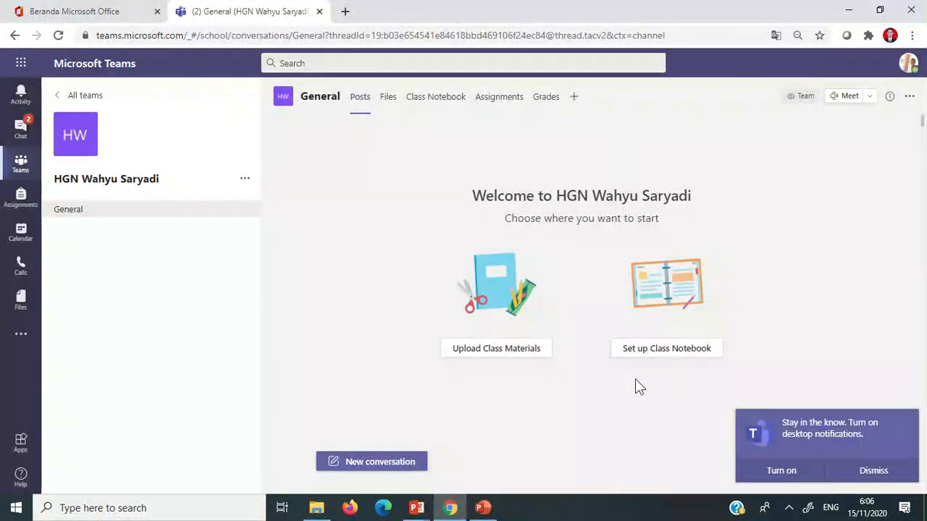
{"action": "left_click", "coordinate": [874, 472]}
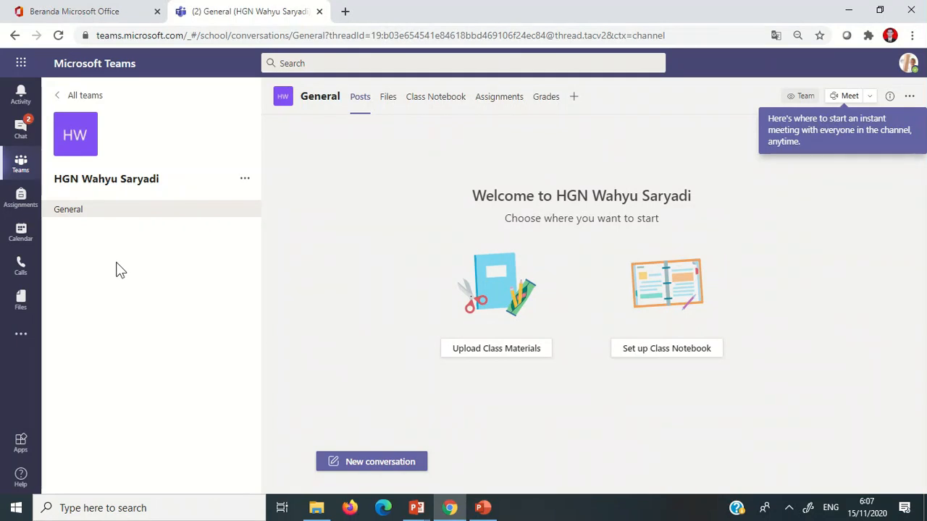
Add a channel named Matematika to the new class team with Standard privacy.
{"action": "left_click", "coordinate": [246, 182]}
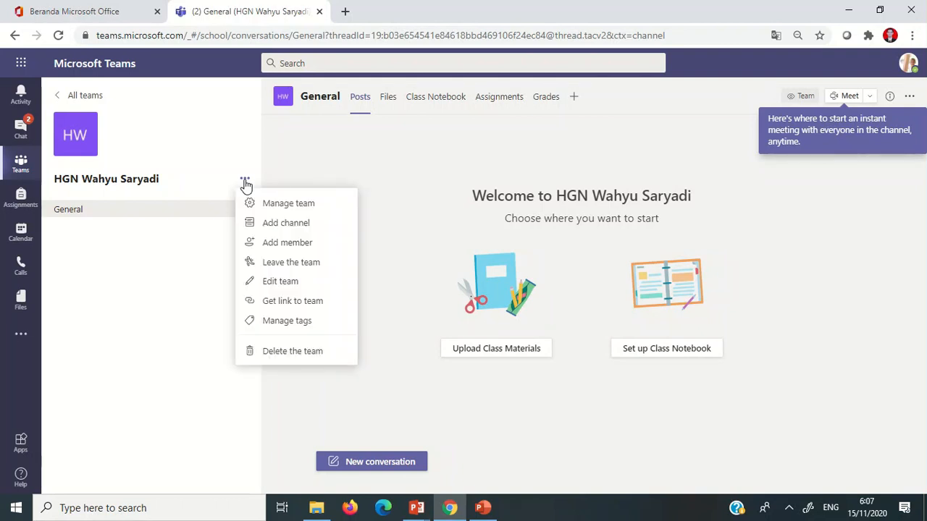
{"action": "left_click", "coordinate": [337, 227]}
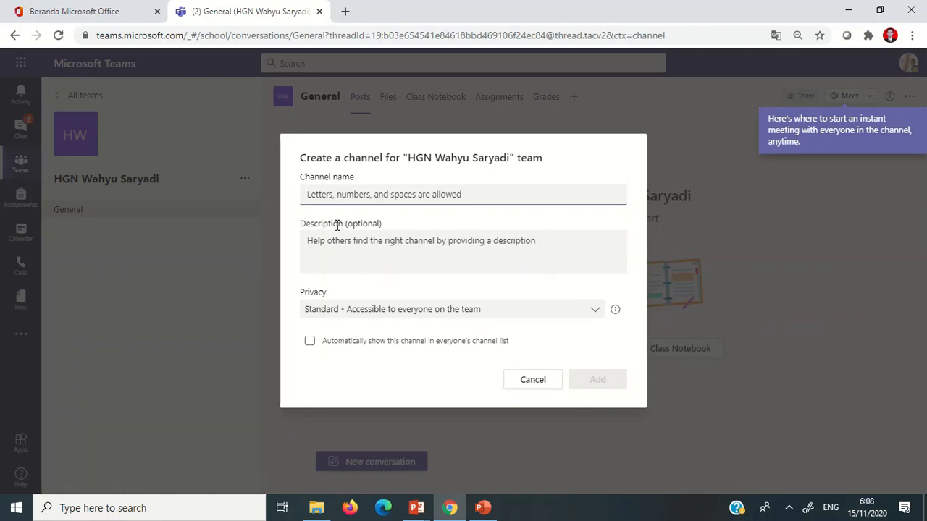
{"action": "type", "text": "Matem"}
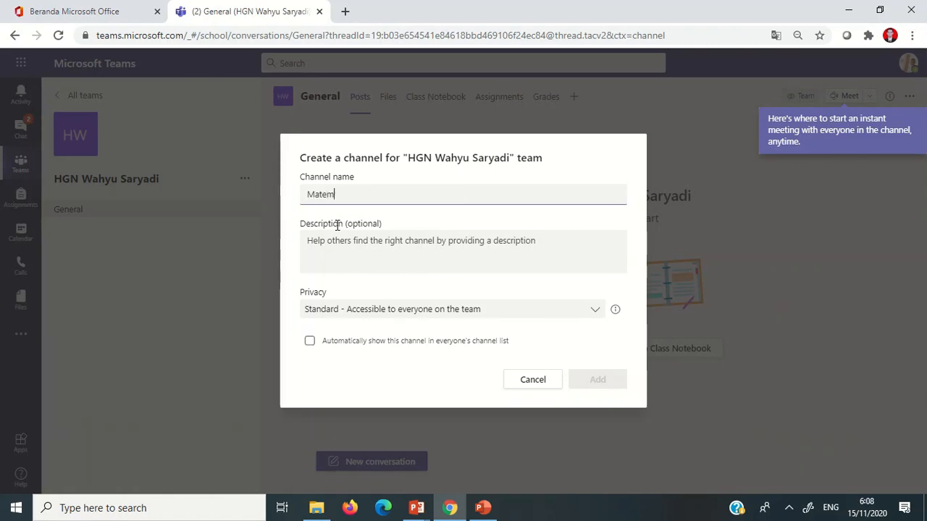
{"action": "type", "text": "atika"}
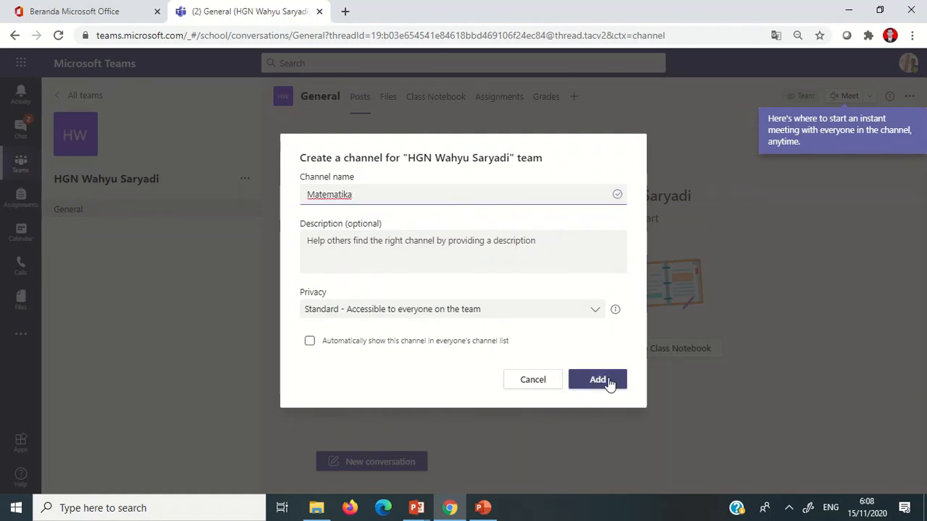
{"action": "left_click", "coordinate": [598, 381]}
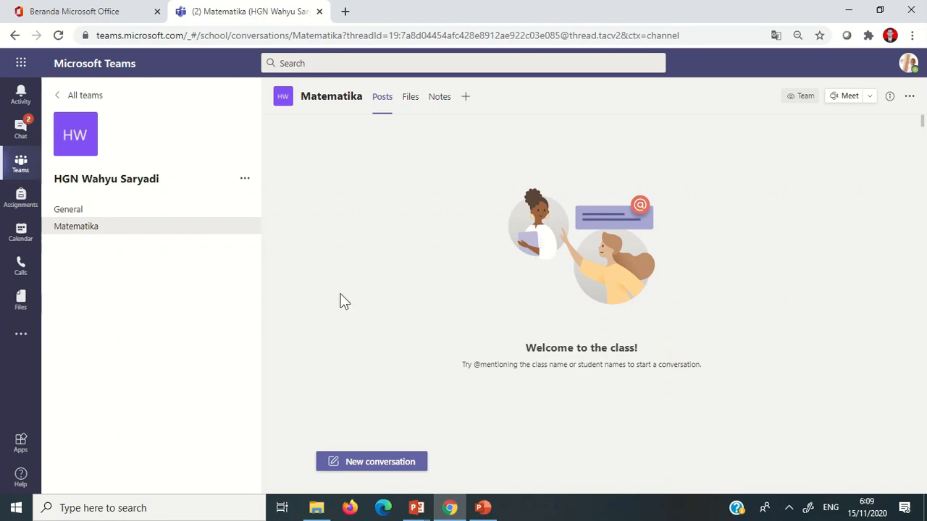
Generate a team code in the class team's settings, display it in full screen and return to the settings.
{"action": "left_click", "coordinate": [245, 179]}
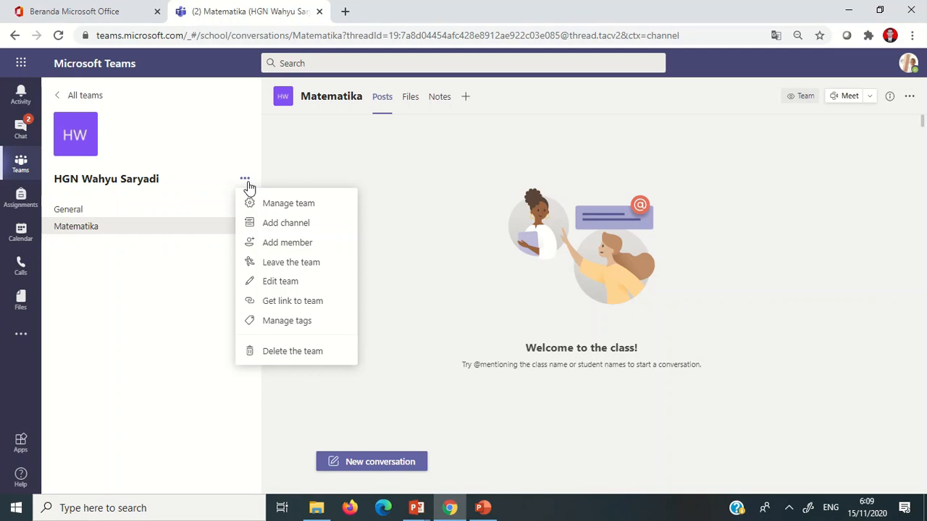
{"action": "left_click", "coordinate": [331, 212]}
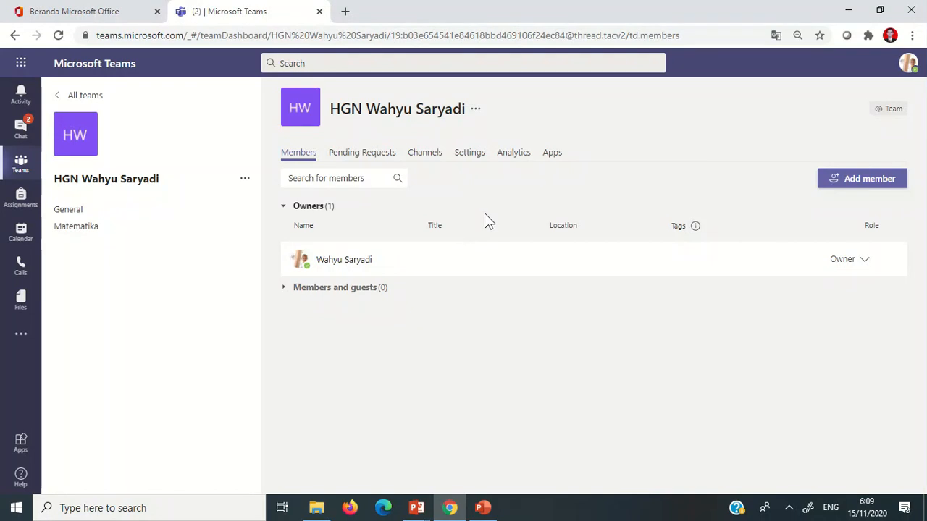
{"action": "left_click", "coordinate": [480, 162]}
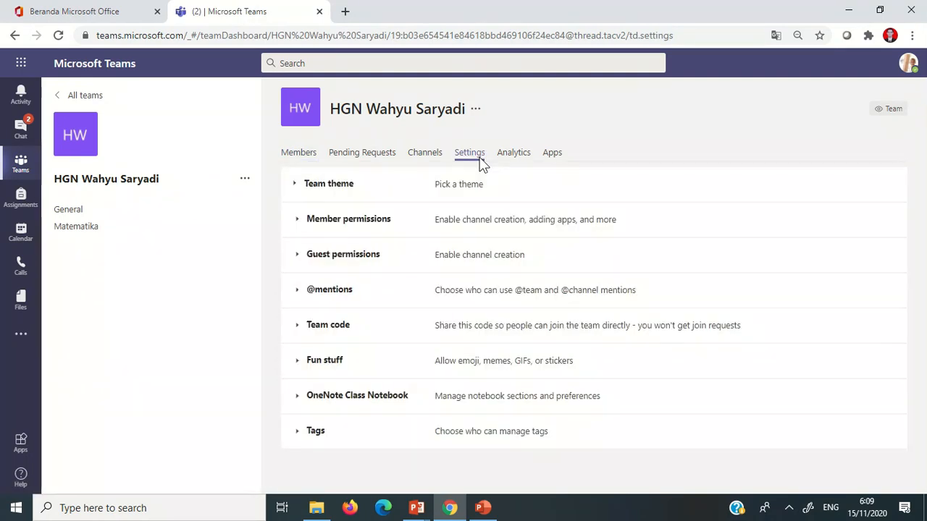
{"action": "left_click", "coordinate": [323, 338]}
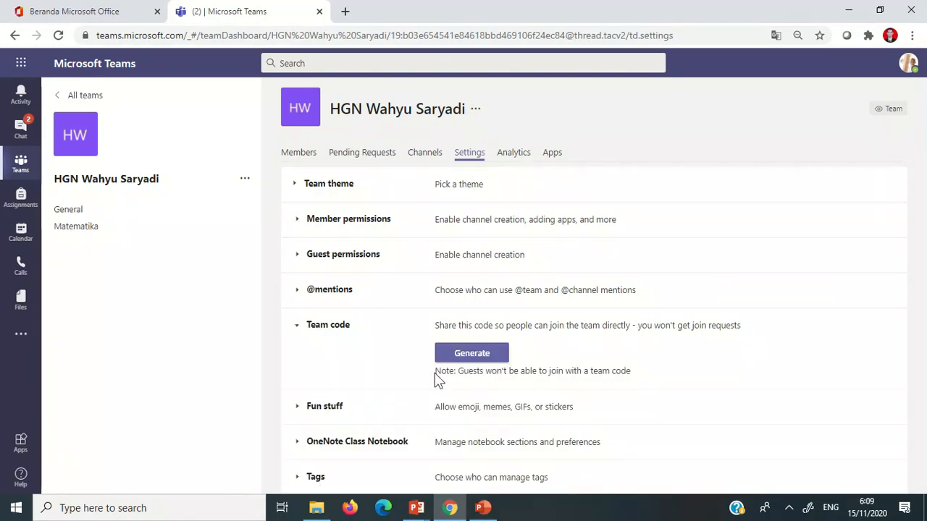
{"action": "left_click", "coordinate": [504, 355]}
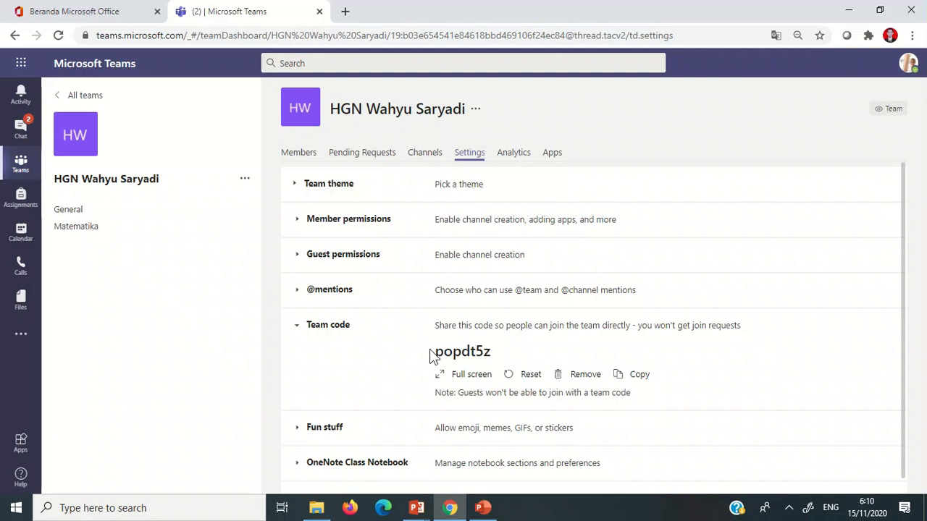
{"action": "left_click", "coordinate": [472, 374]}
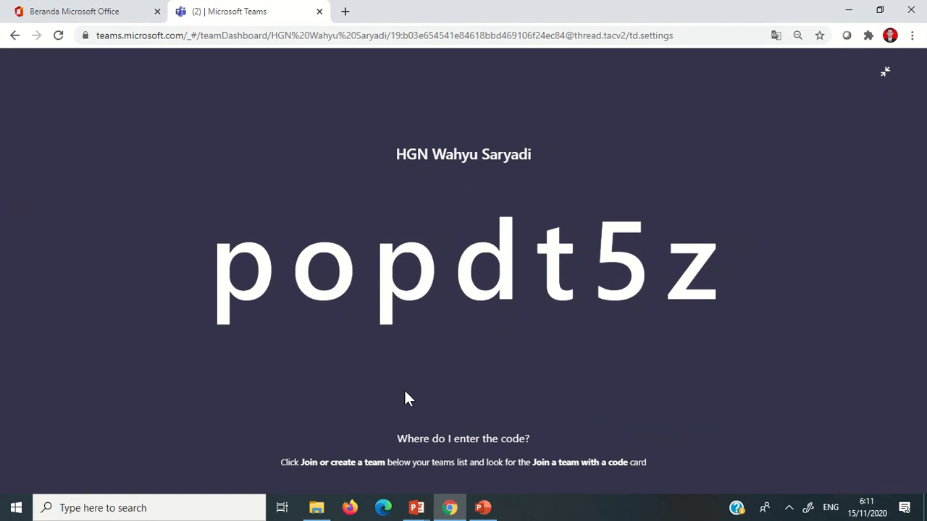
{"action": "left_click", "coordinate": [887, 75]}
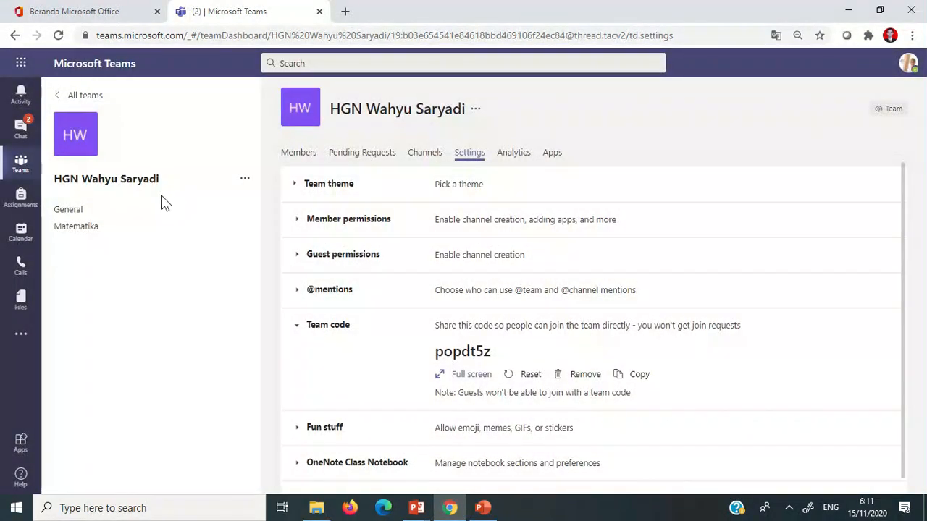
Start a formatted announcement in the Matematika channel with the headline Matriks.
{"action": "left_click", "coordinate": [76, 210]}
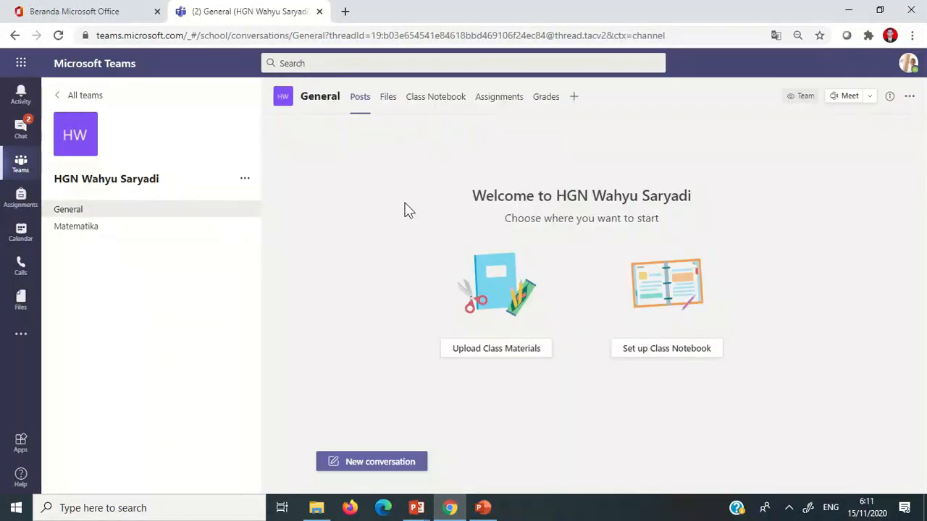
{"action": "left_click", "coordinate": [107, 230]}
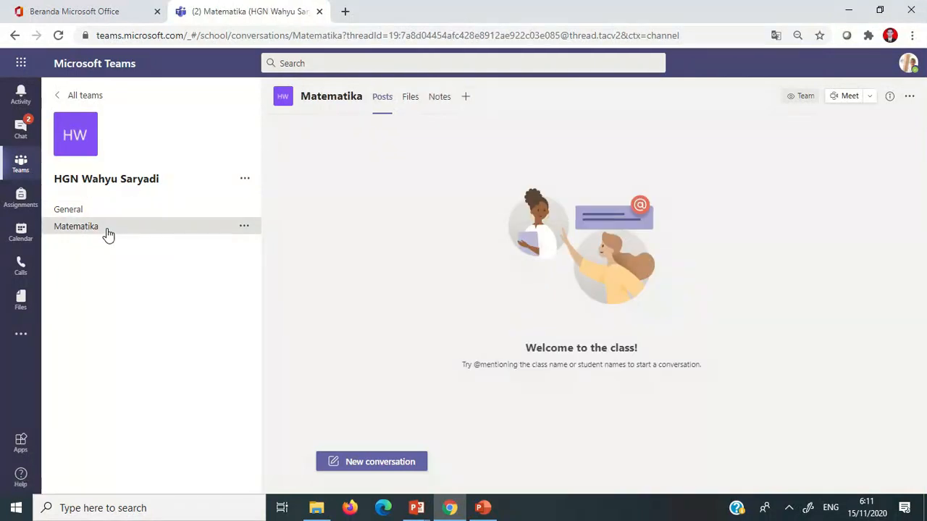
{"action": "left_click", "coordinate": [418, 468]}
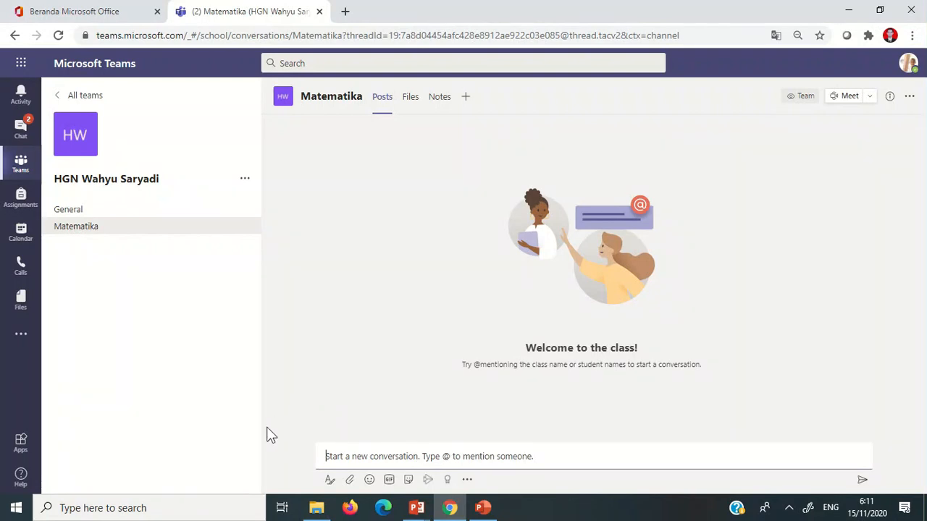
{"action": "left_click", "coordinate": [330, 482]}
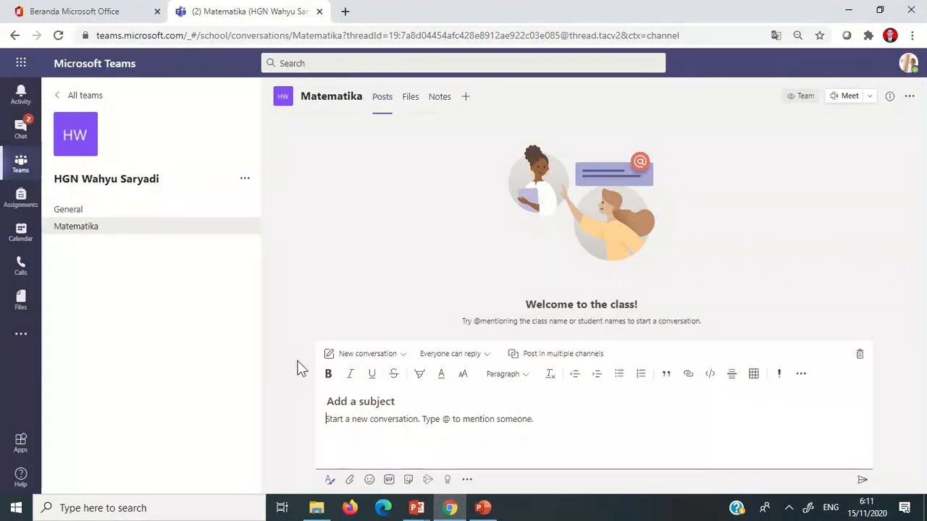
{"action": "left_click", "coordinate": [402, 355]}
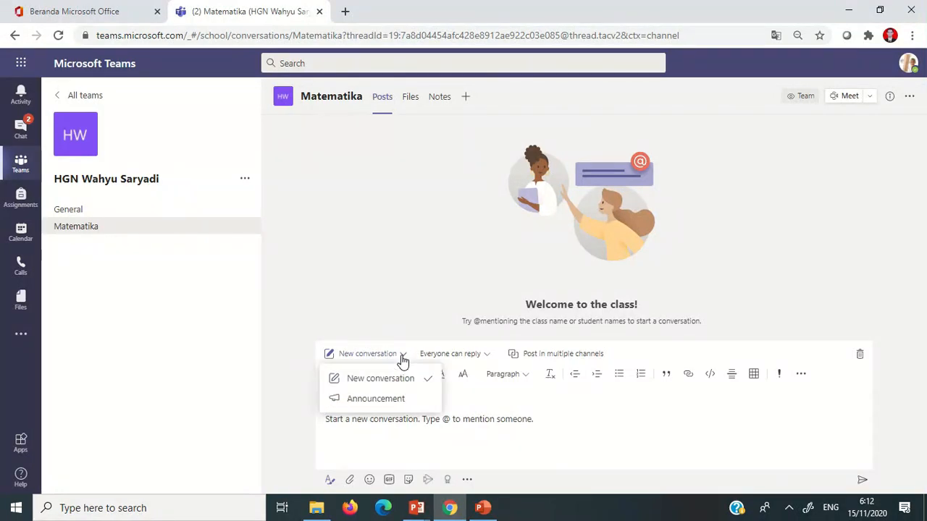
{"action": "left_click", "coordinate": [410, 399]}
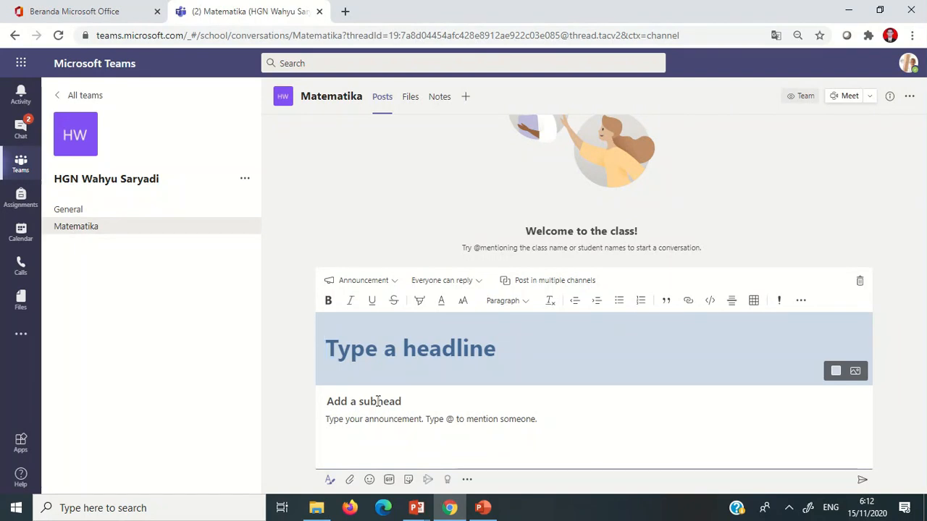
{"action": "type", "text": "Matriks"}
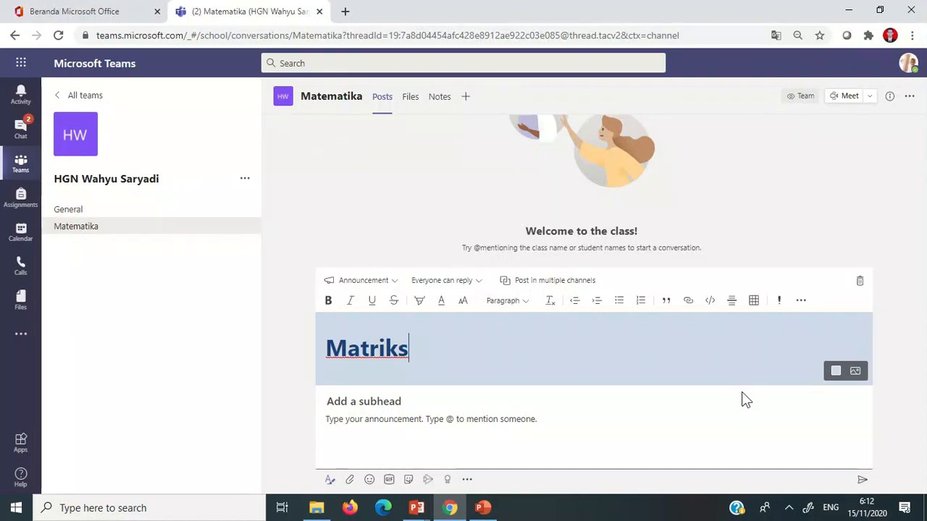
Give the announcement headline the dark blue General illustration with the bee and flowers as its background.
{"action": "left_click", "coordinate": [866, 377]}
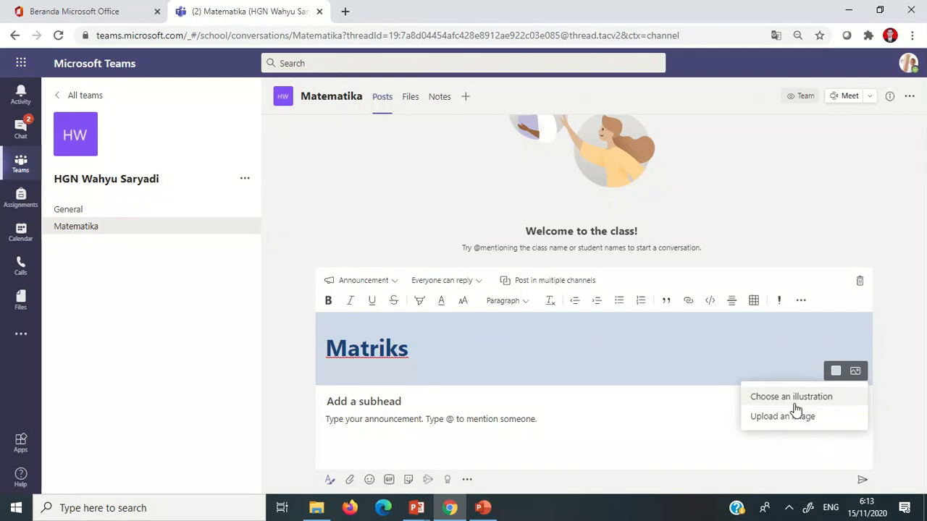
{"action": "left_click", "coordinate": [792, 404]}
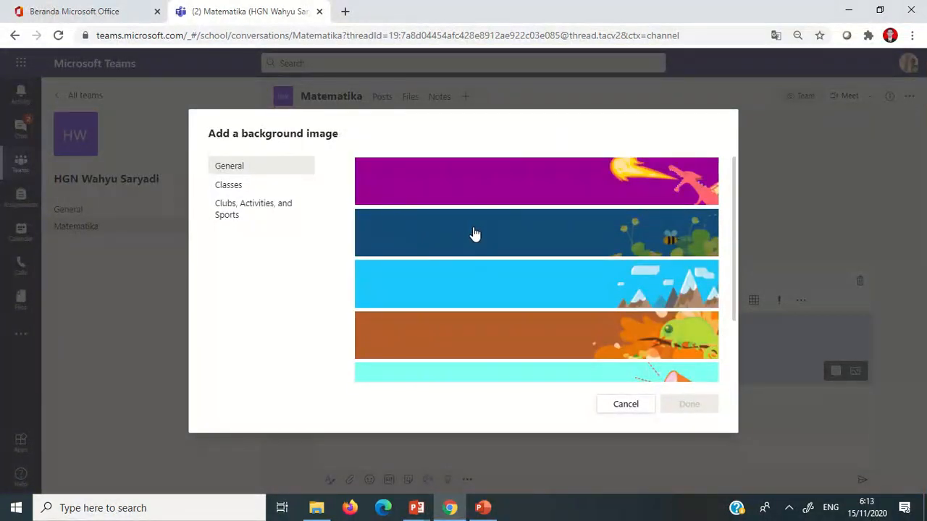
{"action": "left_click", "coordinate": [474, 234]}
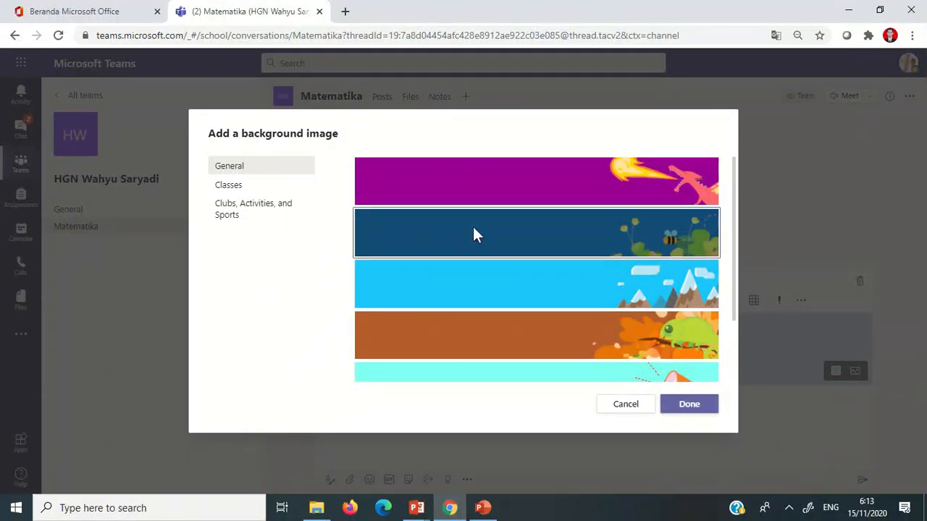
{"action": "left_click", "coordinate": [700, 405]}
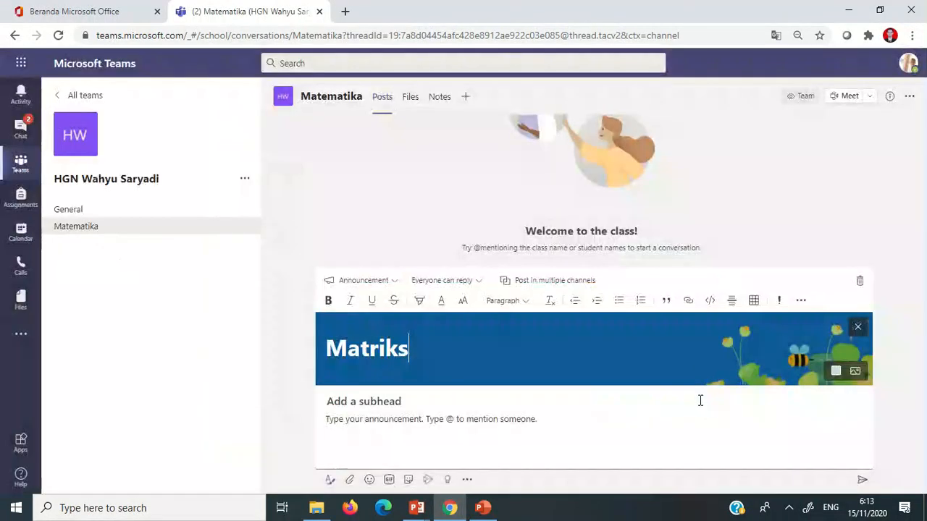
Mark the announcement as important and enter the subhead "Jenis - jenis matriks".
{"action": "left_click", "coordinate": [780, 433]}
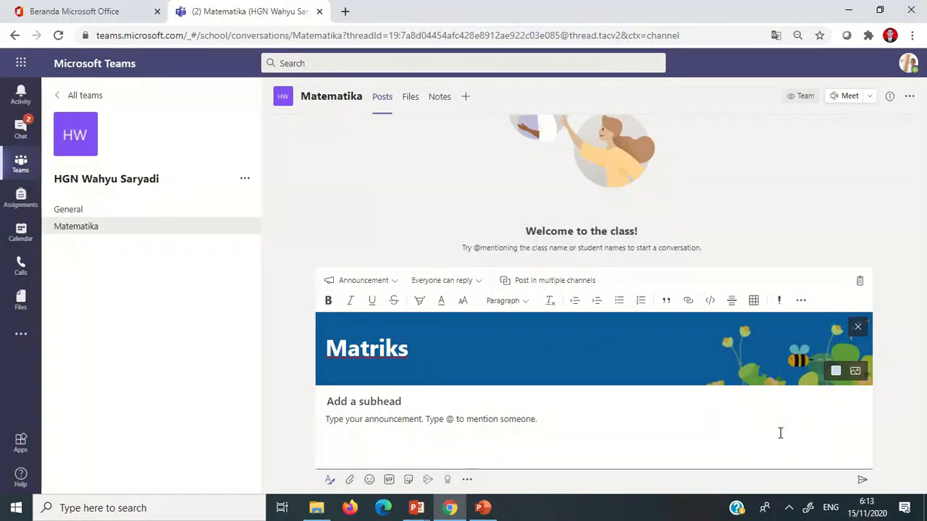
{"action": "left_click", "coordinate": [780, 303]}
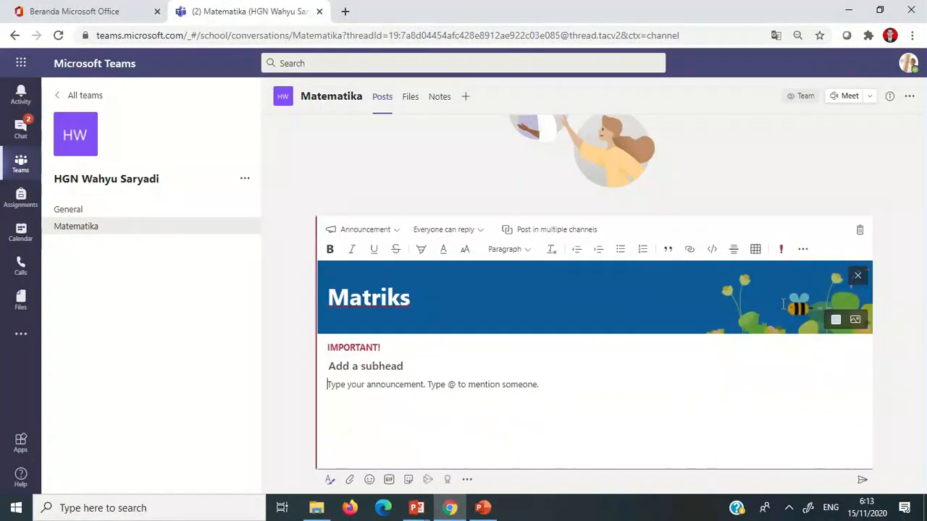
{"action": "left_click", "coordinate": [343, 366]}
{"action": "type", "text": "Jenis - jenis matriks"}
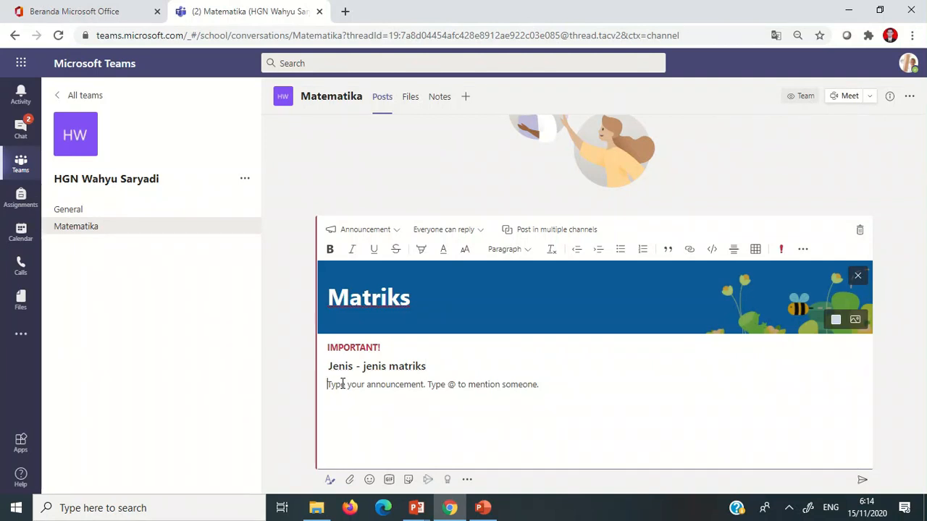
Write "Jenis - jenis matriks" in the announcement body, followed by empty list lines numbered 1 to 3.
{"action": "left_click", "coordinate": [343, 385]}
{"action": "type", "text": "Jenis - jenis matriks "}
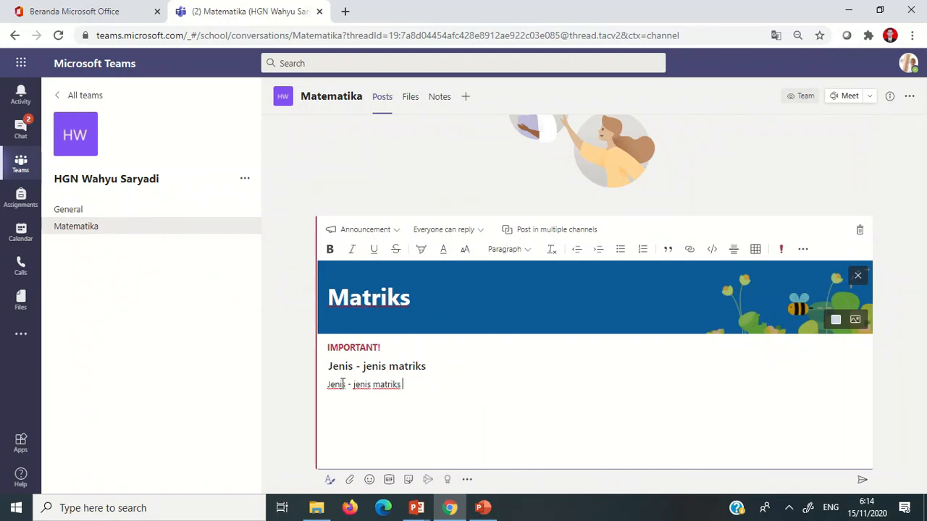
{"action": "type", "text": "1. "}
{"action": "type", "text": "2."}
Search Google for matriks in a separate browser tab, open the studiobelajar.com result and copy its web address.
{"action": "left_click", "coordinate": [345, 11]}
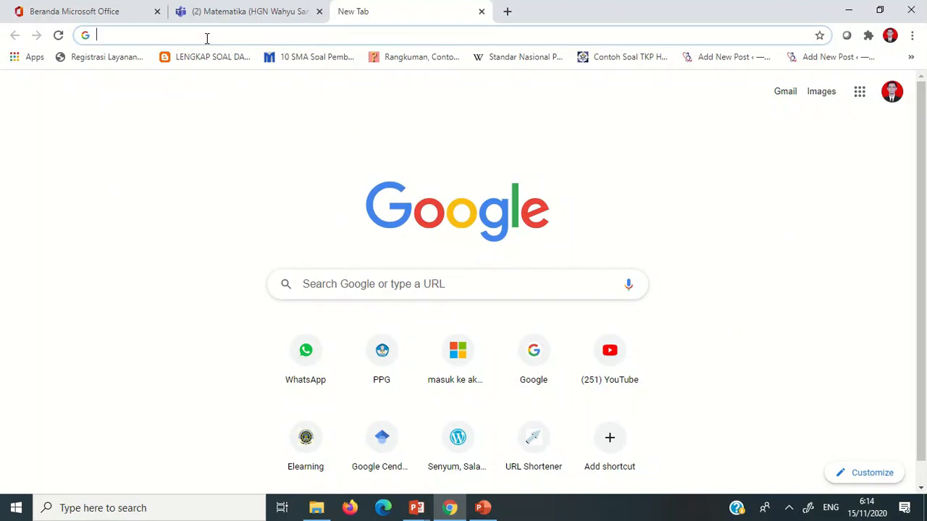
{"action": "type", "text": "mati"}
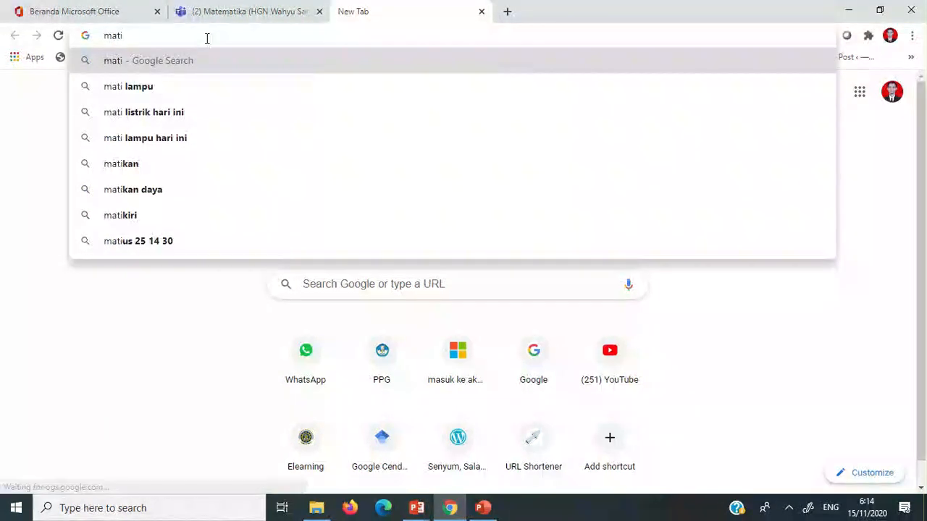
{"action": "key", "text": "BackSpace"}
{"action": "type", "text": "riks"}
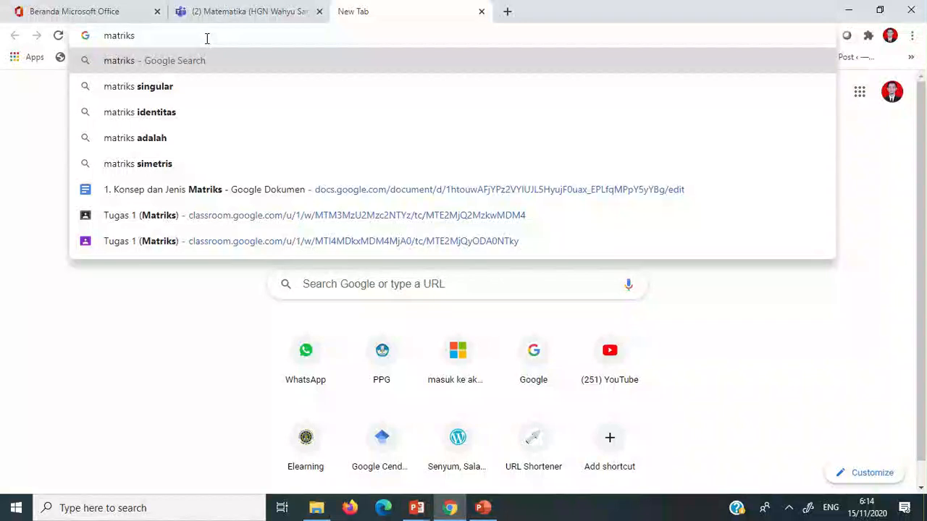
{"action": "key", "text": "Return"}
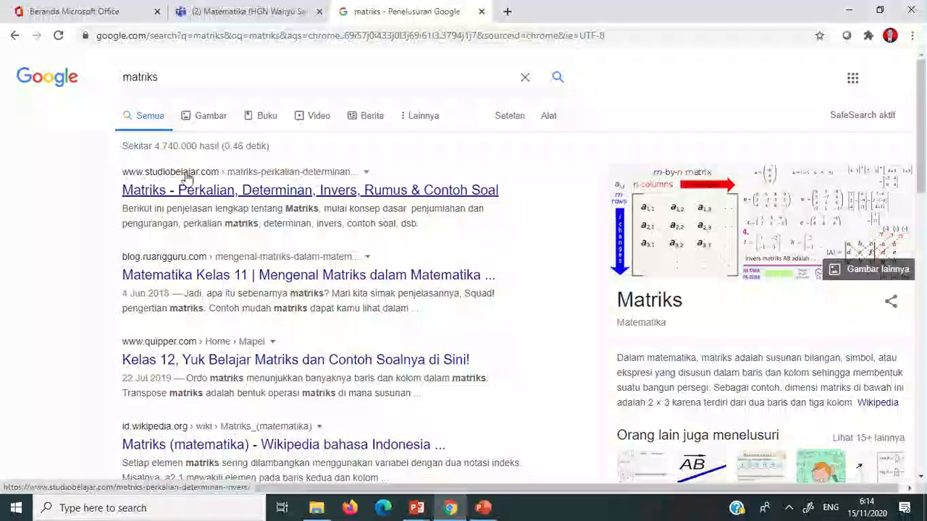
{"action": "left_click", "coordinate": [187, 192]}
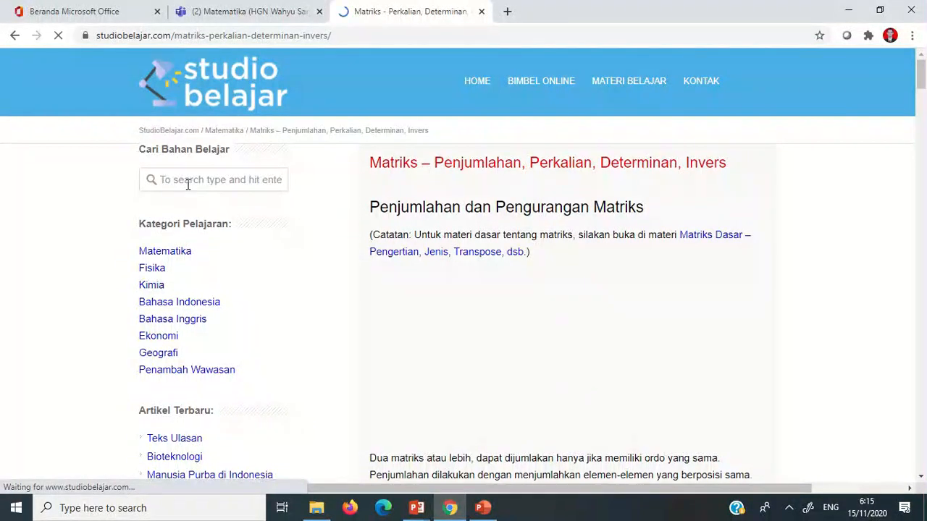
{"action": "left_click", "coordinate": [296, 35]}
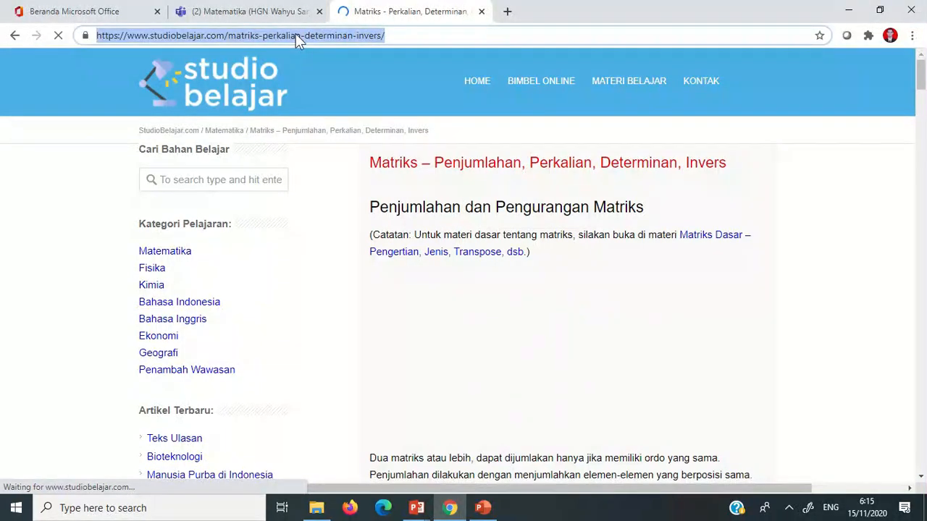
Back in the Teams announcement, enter "Matriks Persegi" as item 3 and link it to the copied studiobelajar.com address.
{"action": "left_click", "coordinate": [272, 15]}
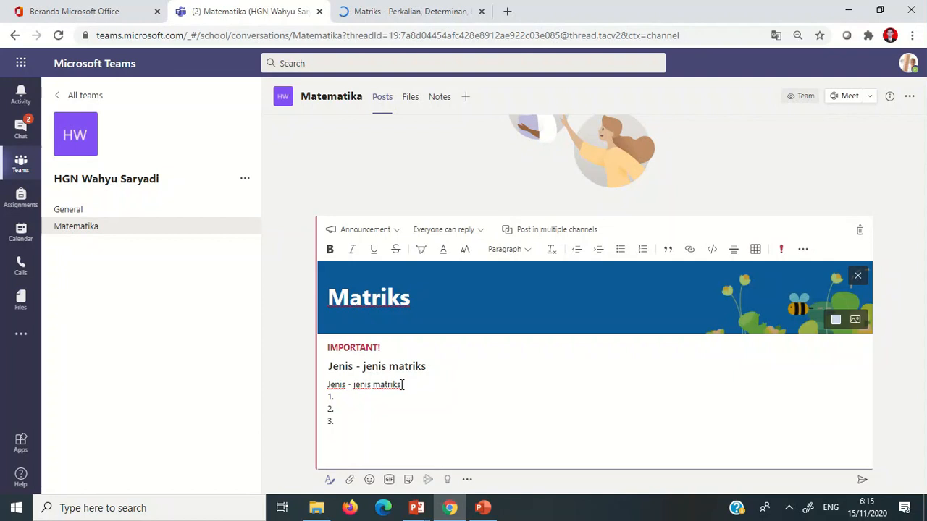
{"action": "left_click", "coordinate": [348, 419]}
{"action": "type", "text": "Matriks Persegi"}
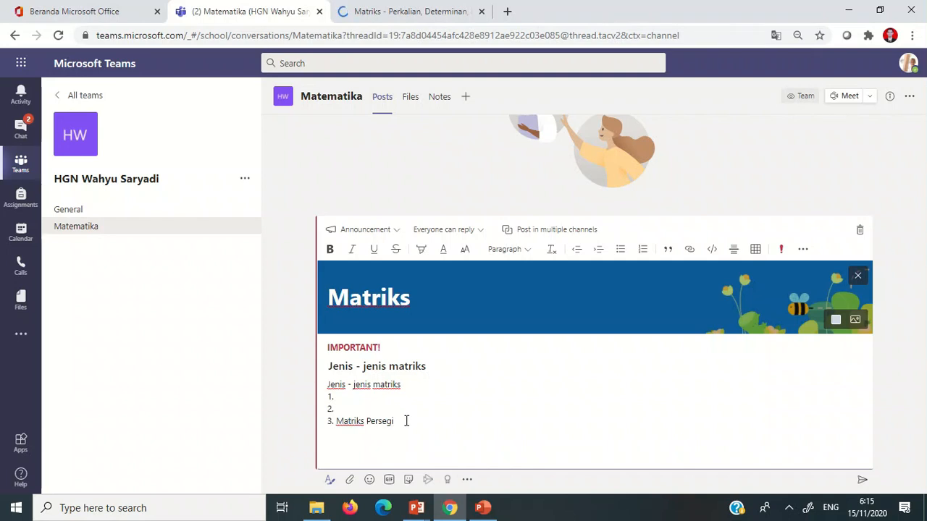
{"action": "left_click_drag", "start_coordinate": [391, 420], "coordinate": [337, 423]}
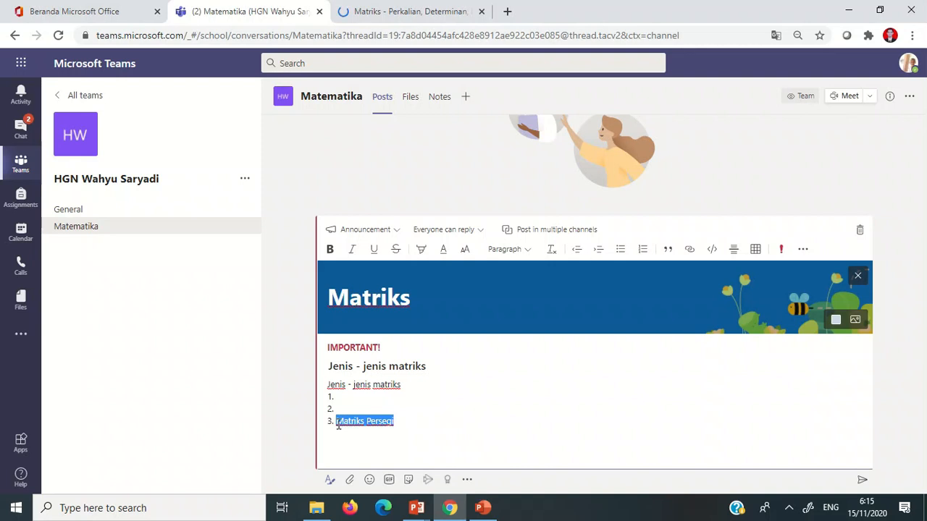
{"action": "left_click", "coordinate": [691, 251]}
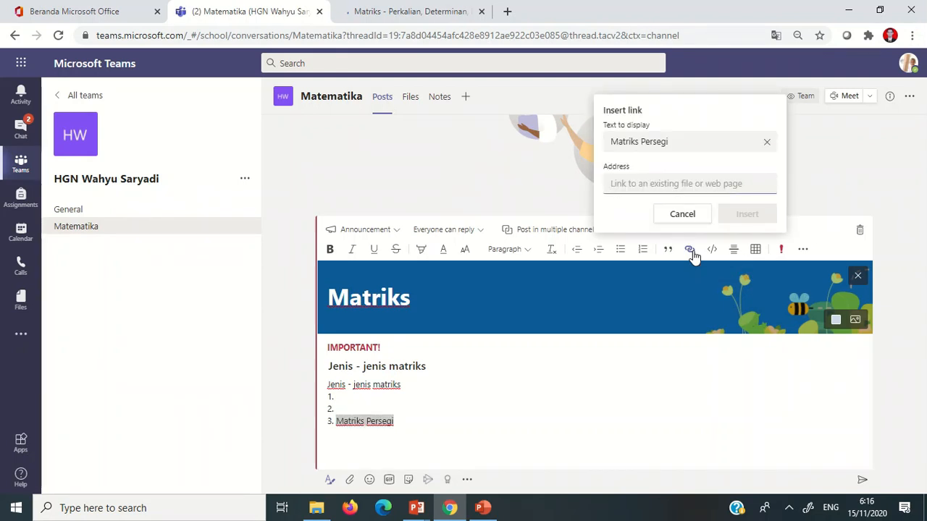
{"action": "left_click", "coordinate": [645, 184]}
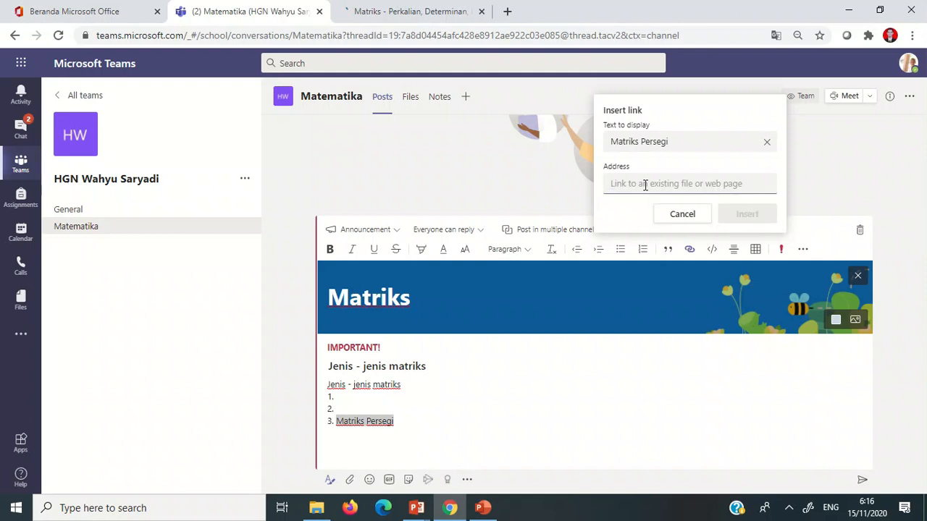
{"action": "key", "text": "ctrl+v"}
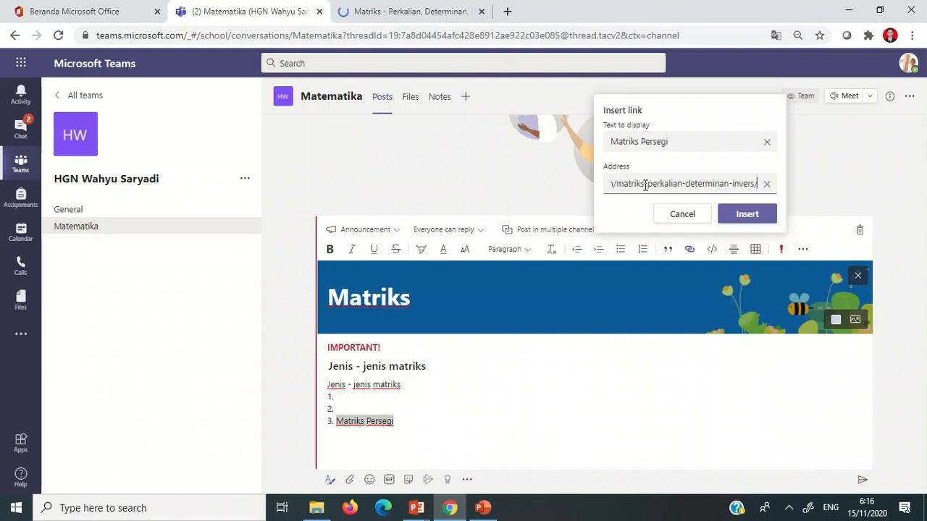
{"action": "left_click", "coordinate": [747, 214]}
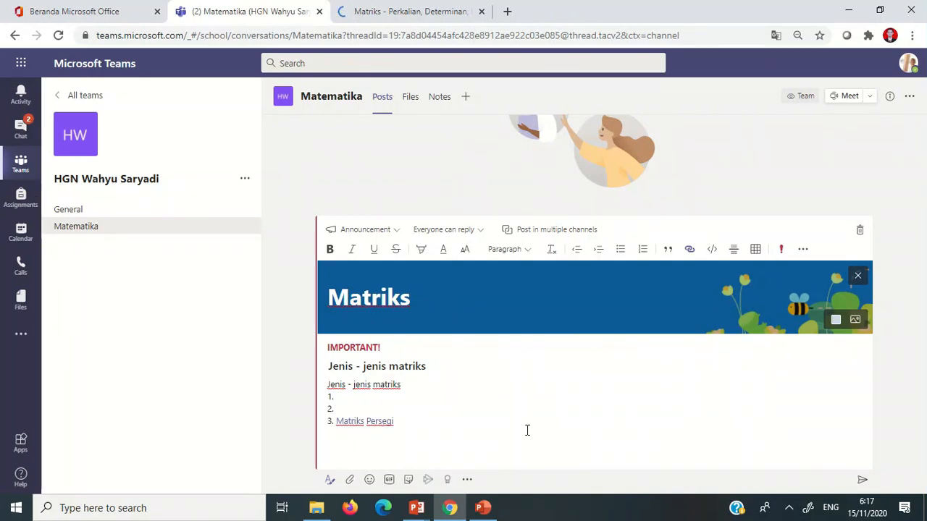
Find the YouTube app, add it to the message options and return to the line below item 3 in the announcement.
{"action": "left_click", "coordinate": [467, 480]}
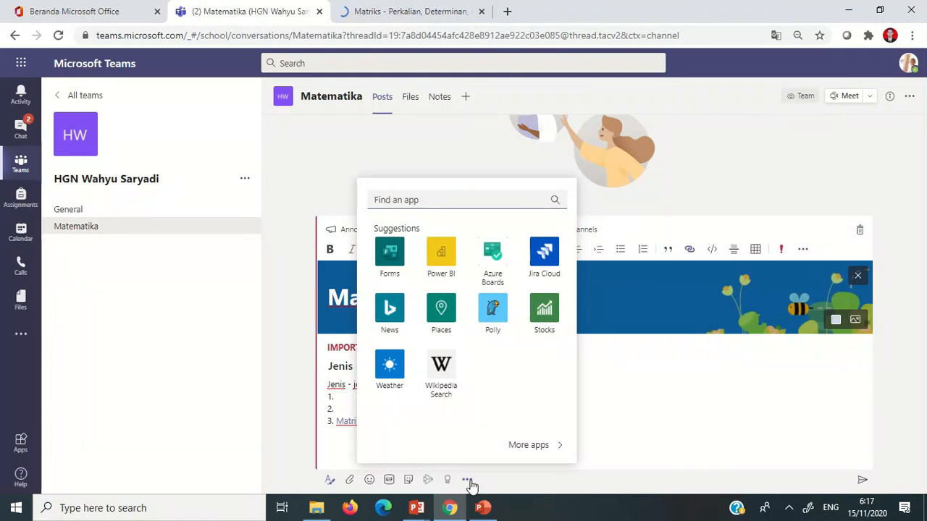
{"action": "type", "text": "you"}
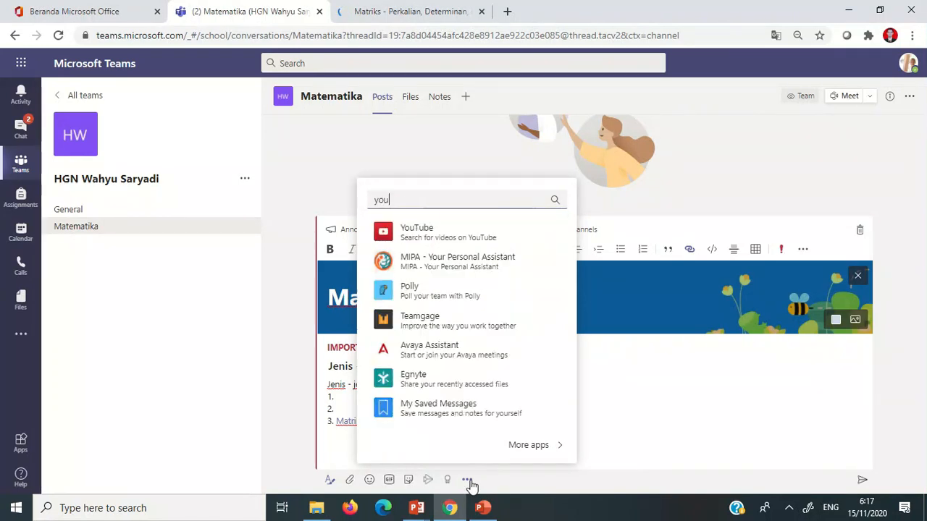
{"action": "type", "text": "tube"}
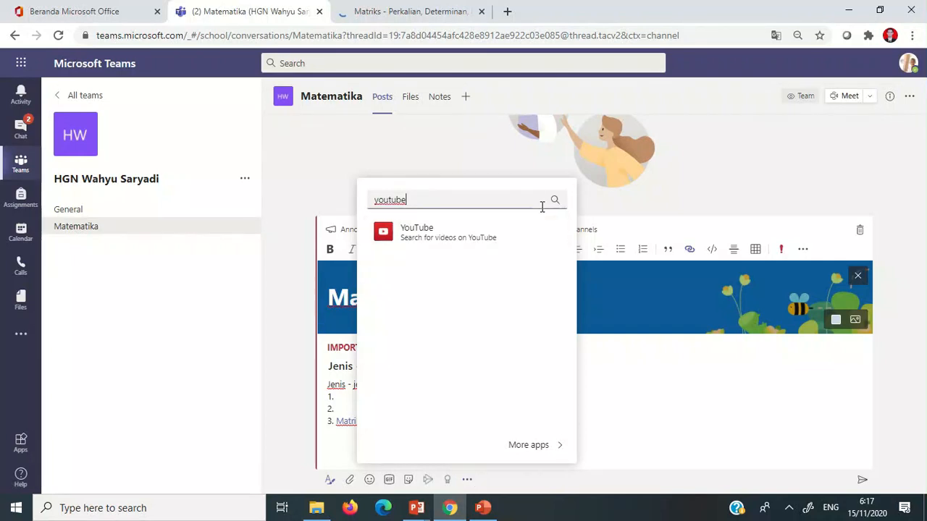
{"action": "left_click", "coordinate": [478, 244]}
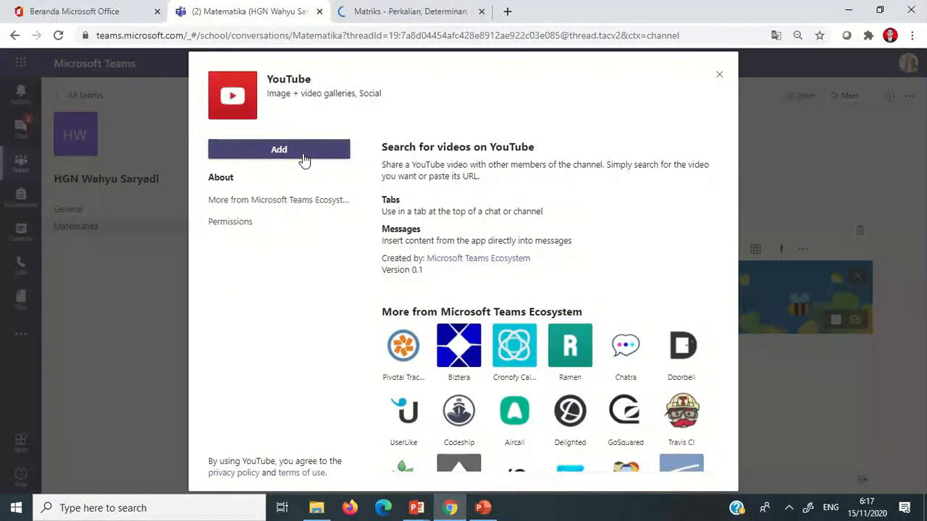
{"action": "left_click", "coordinate": [304, 152]}
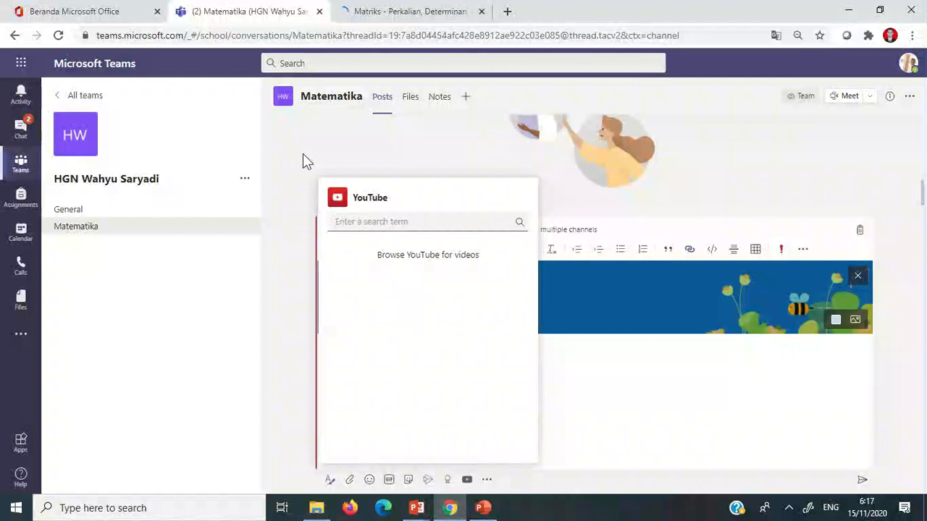
{"action": "left_click", "coordinate": [608, 363]}
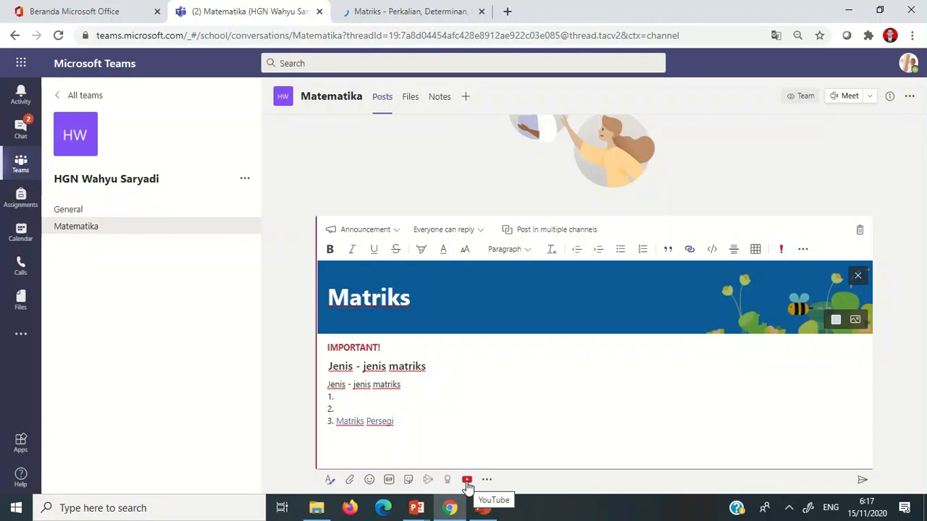
{"action": "left_click", "coordinate": [370, 444]}
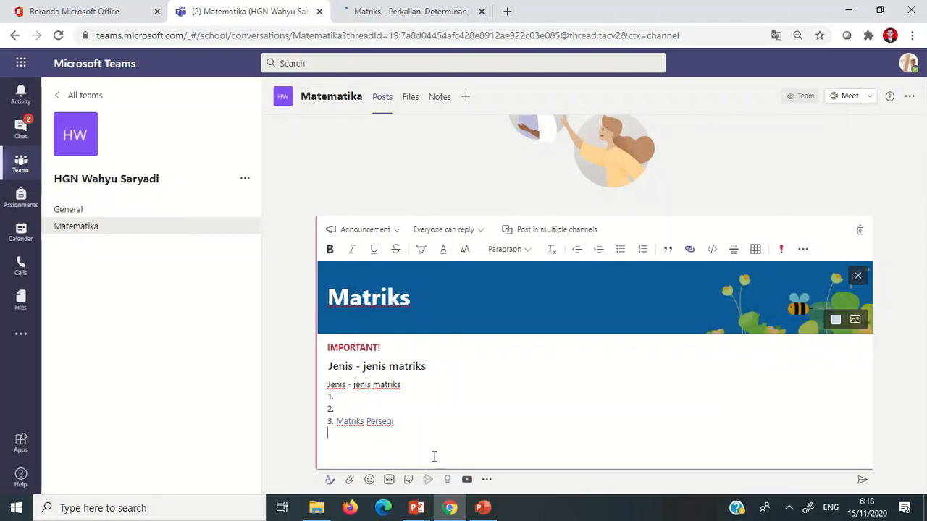
Search YouTube for "matriks" and insert the BIG Course video "Matematika kelas XI - Matriks" into the announcement below item 3.
{"action": "left_click", "coordinate": [467, 481]}
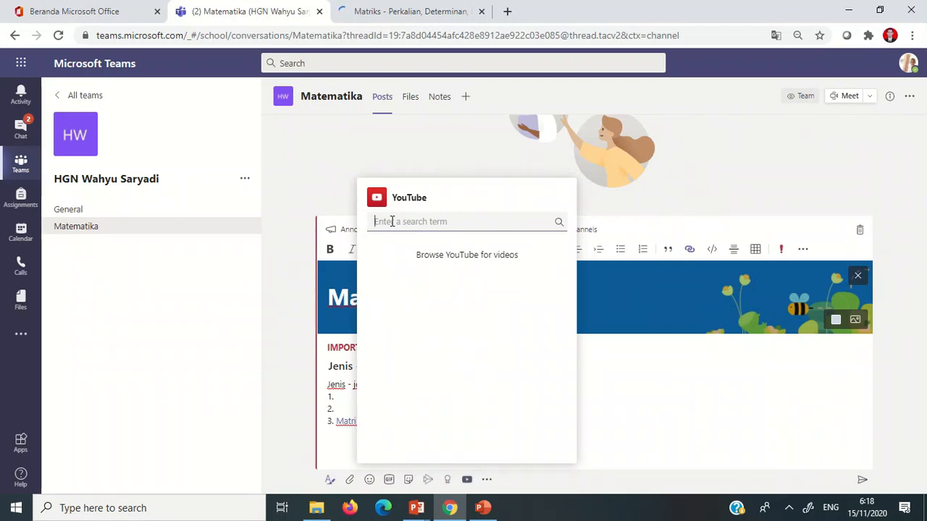
{"action": "type", "text": "ge"}
{"action": "key", "text": "BackSpace"}
{"action": "key", "text": "BackSpace"}
{"action": "type", "text": "matr"}
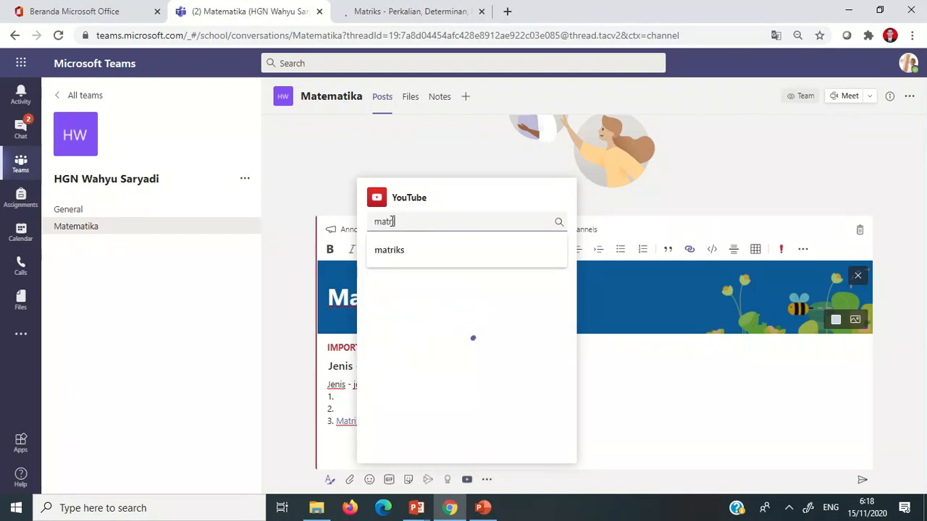
{"action": "type", "text": "iks"}
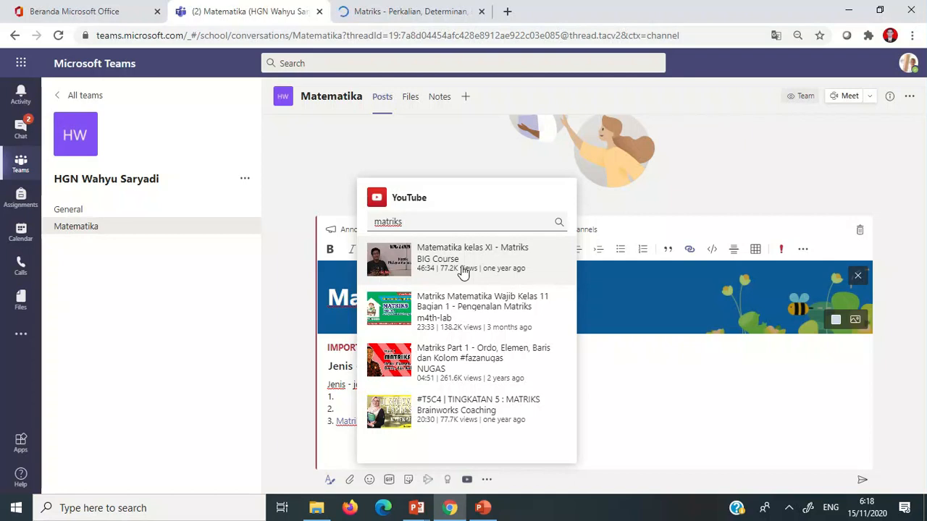
{"action": "left_click", "coordinate": [461, 269]}
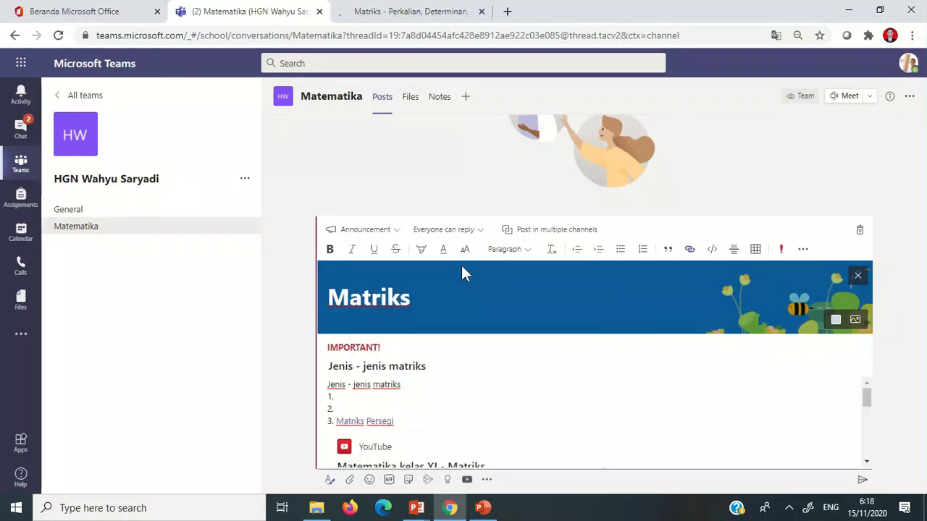
Post the finished Matriks announcement to the Matematika channel and look over the published post.
{"action": "mouse_move", "coordinate": [865, 399]}
{"action": "left_mouse_down"}
{"action": "mouse_move", "coordinate": [873, 468]}
{"action": "mouse_move", "coordinate": [865, 382]}
{"action": "left_mouse_up"}
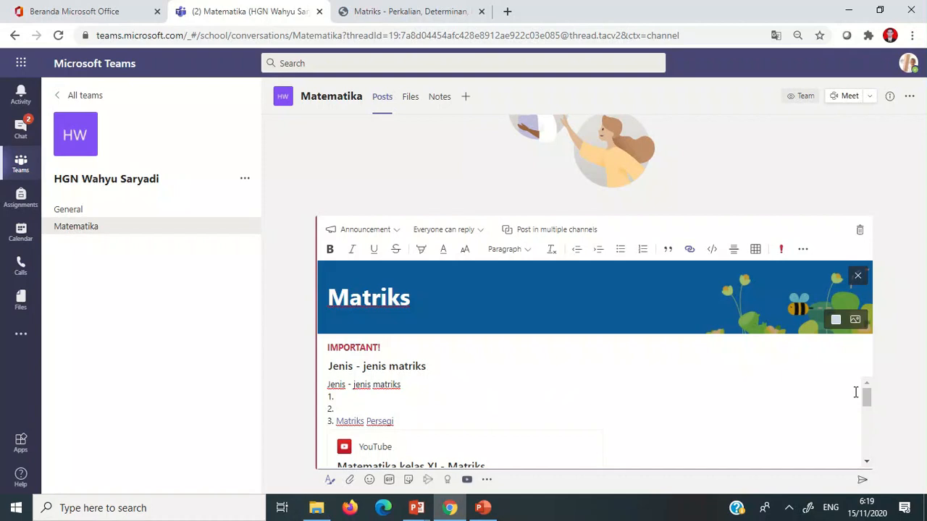
{"action": "left_click", "coordinate": [863, 484]}
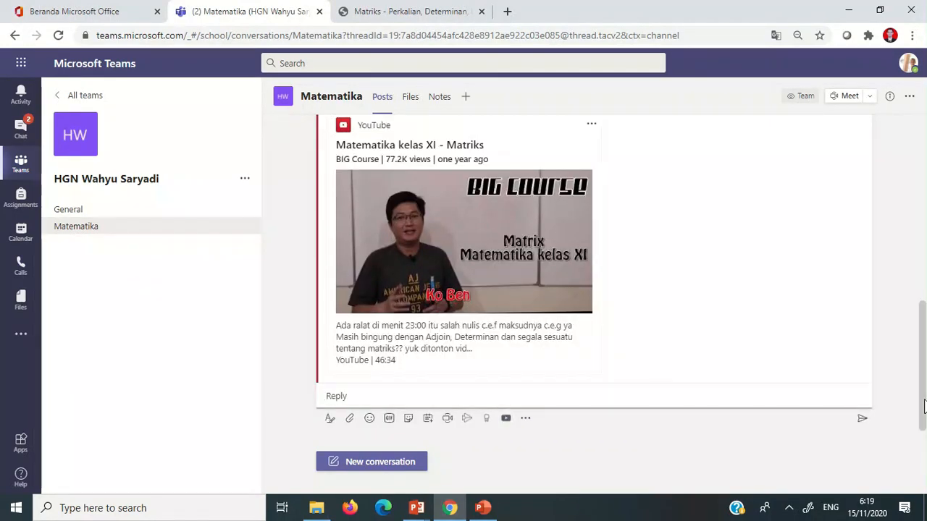
{"action": "mouse_move", "coordinate": [924, 405]}
{"action": "left_mouse_down"}
{"action": "mouse_move", "coordinate": [924, 225]}
{"action": "mouse_move", "coordinate": [924, 387]}
{"action": "left_mouse_up"}
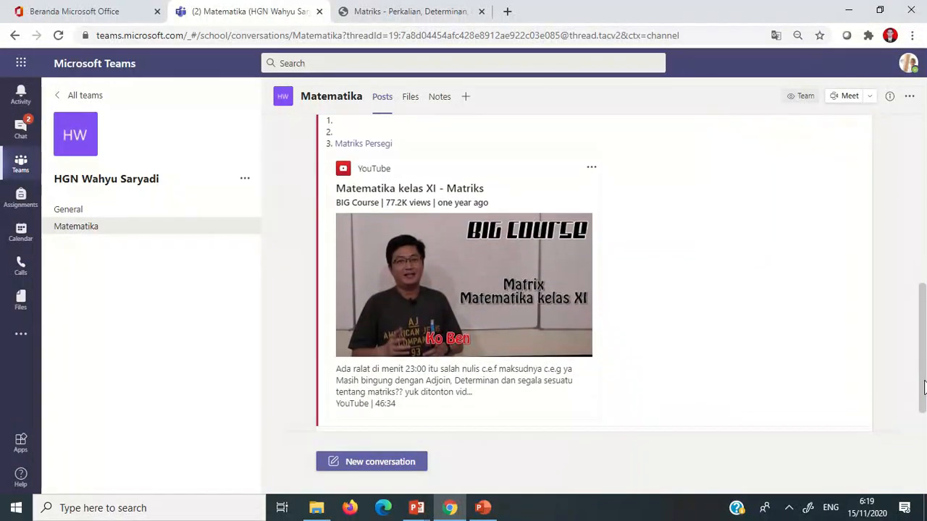